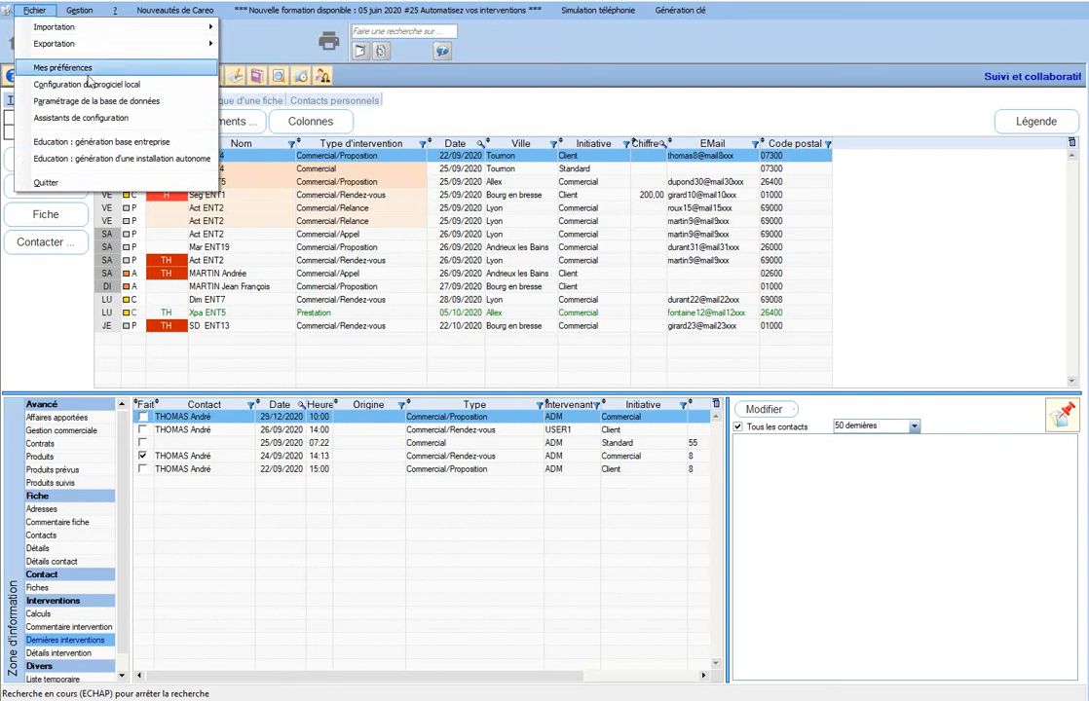
Open the report settings of the Gestion commerciale configuration, found in the advanced options of the database settings.
click(106, 102)
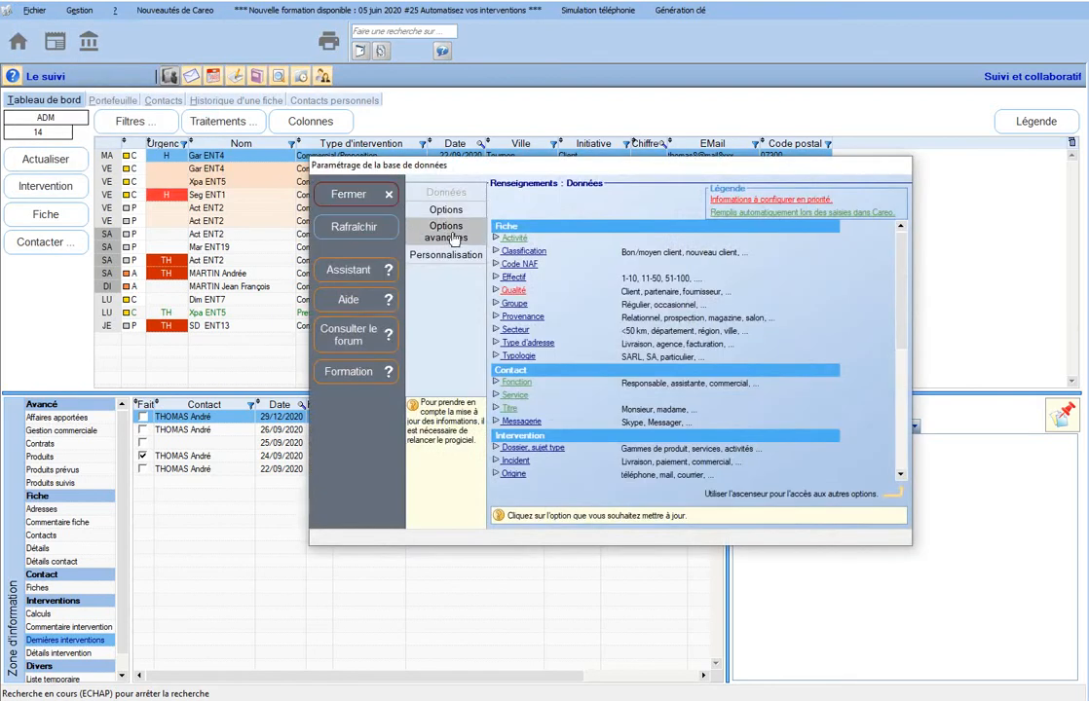
click(453, 238)
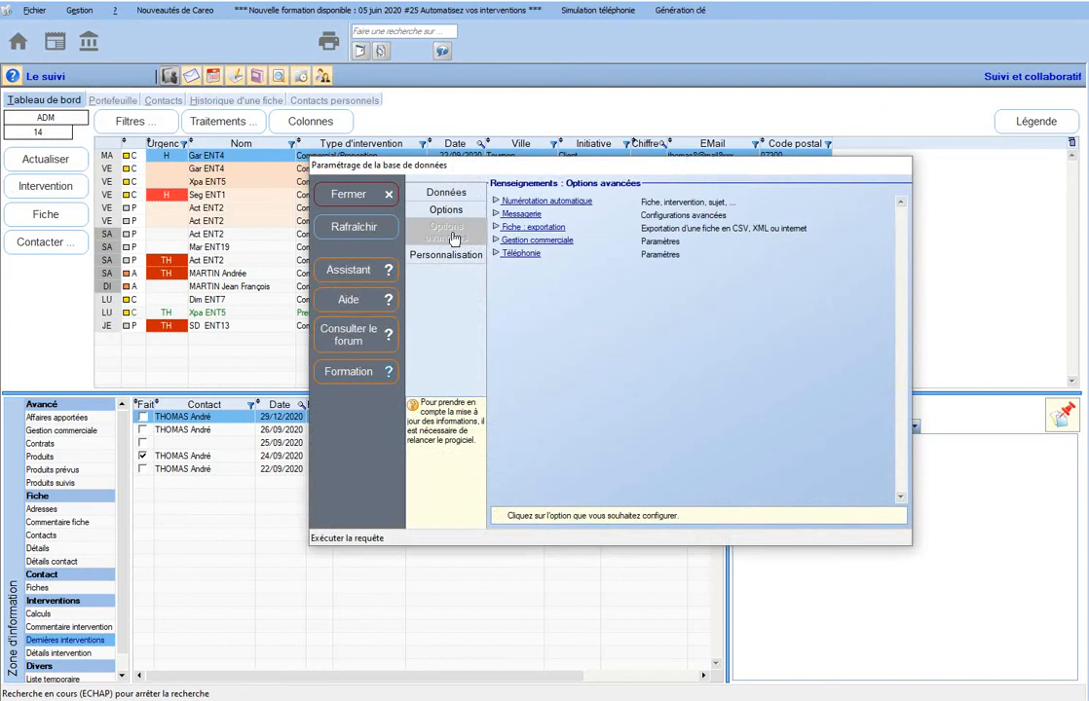
click(538, 241)
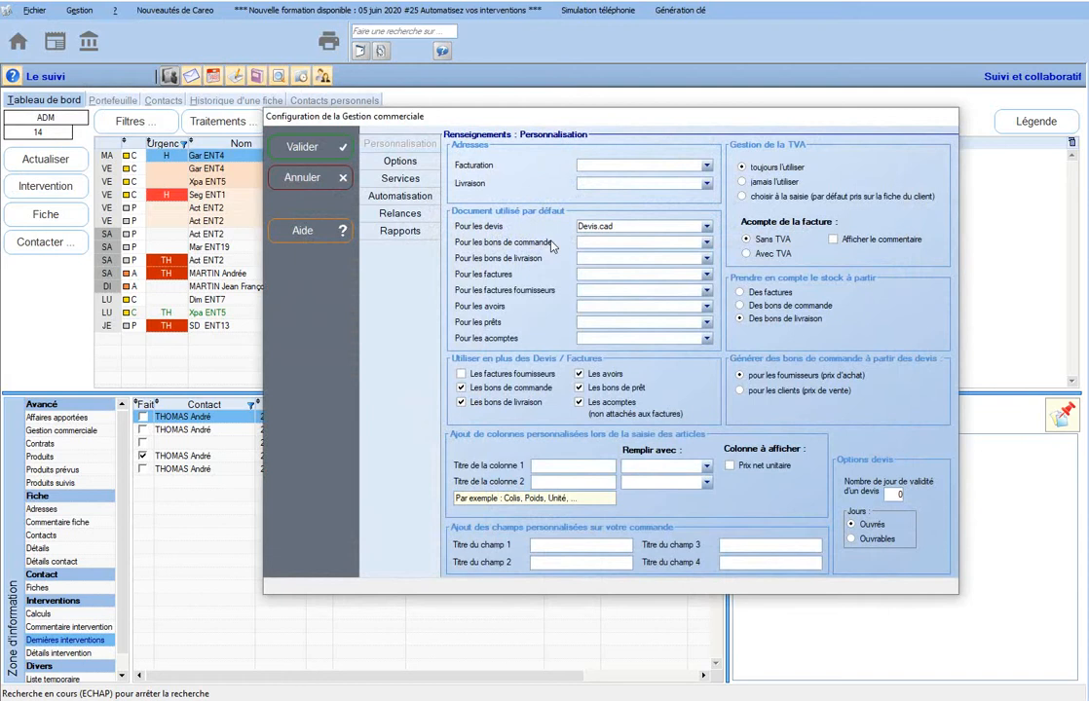
click(415, 233)
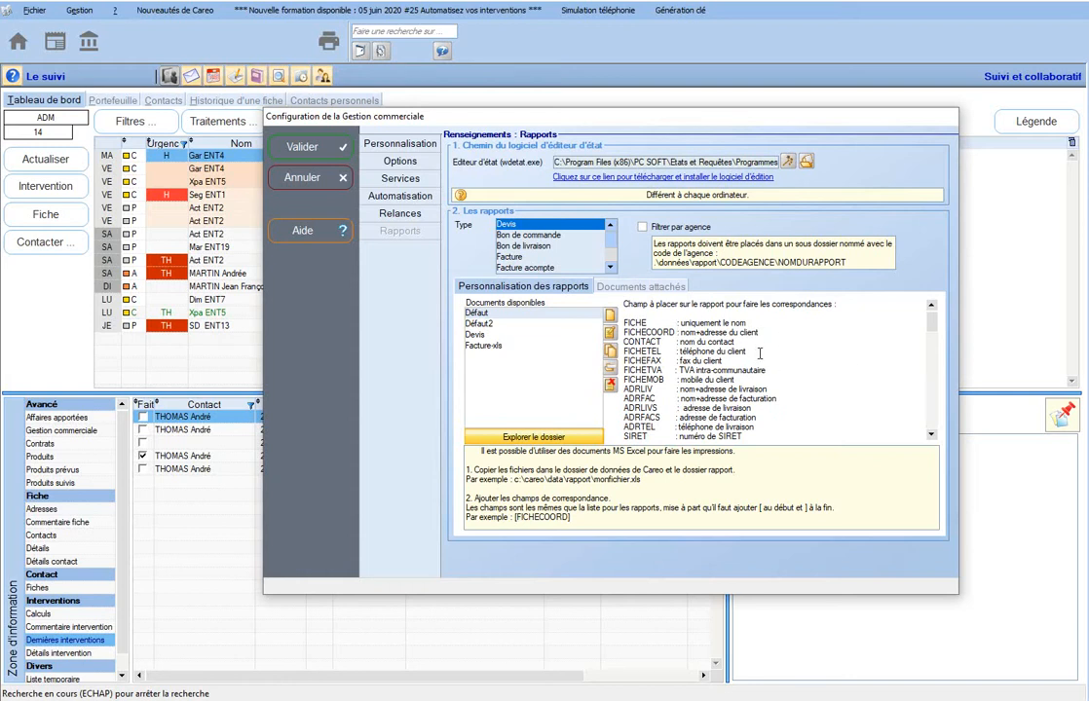
Check the documents attached to the Devis type, and open the Devis report template for editing in the report editor.
click(645, 289)
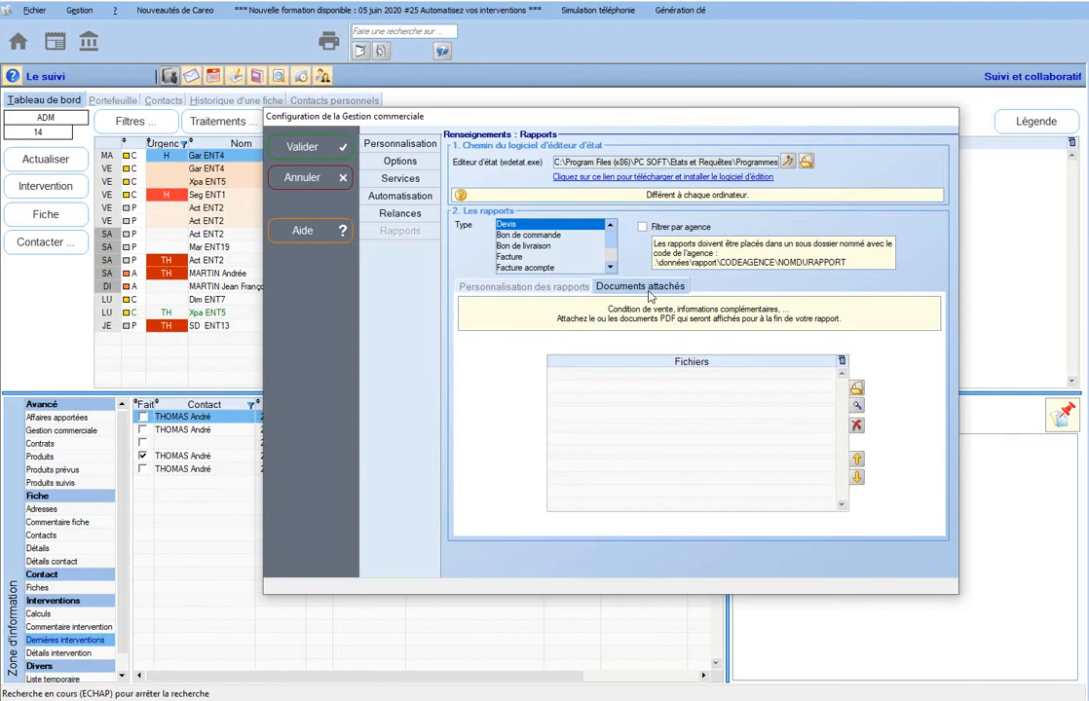
click(537, 289)
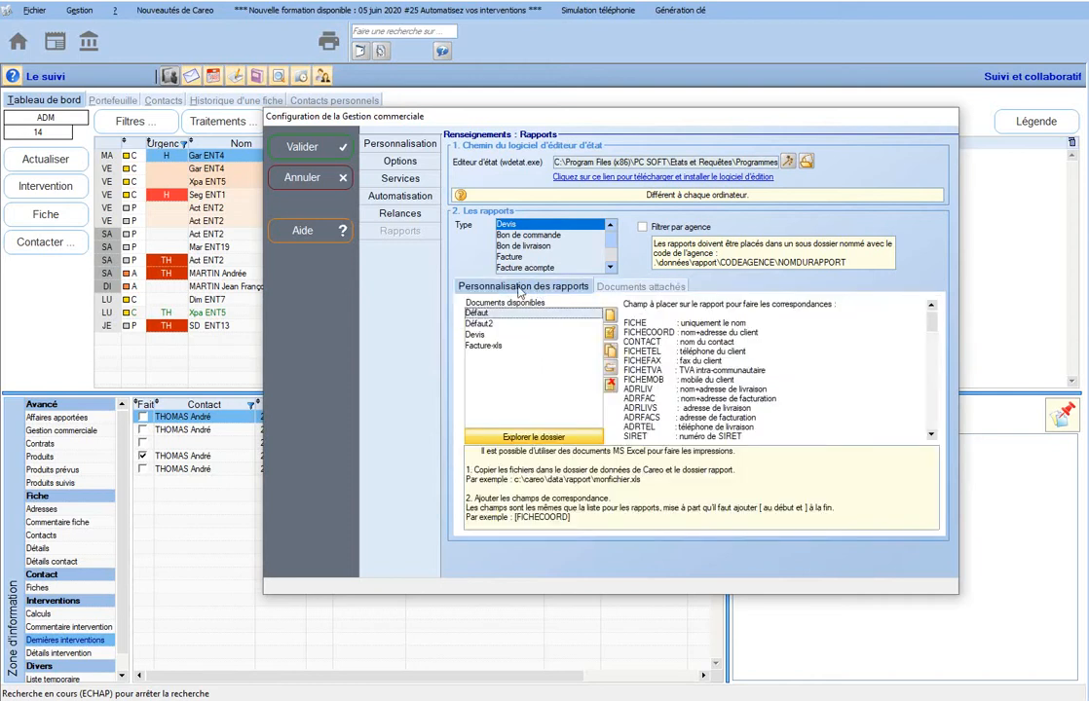
click(478, 336)
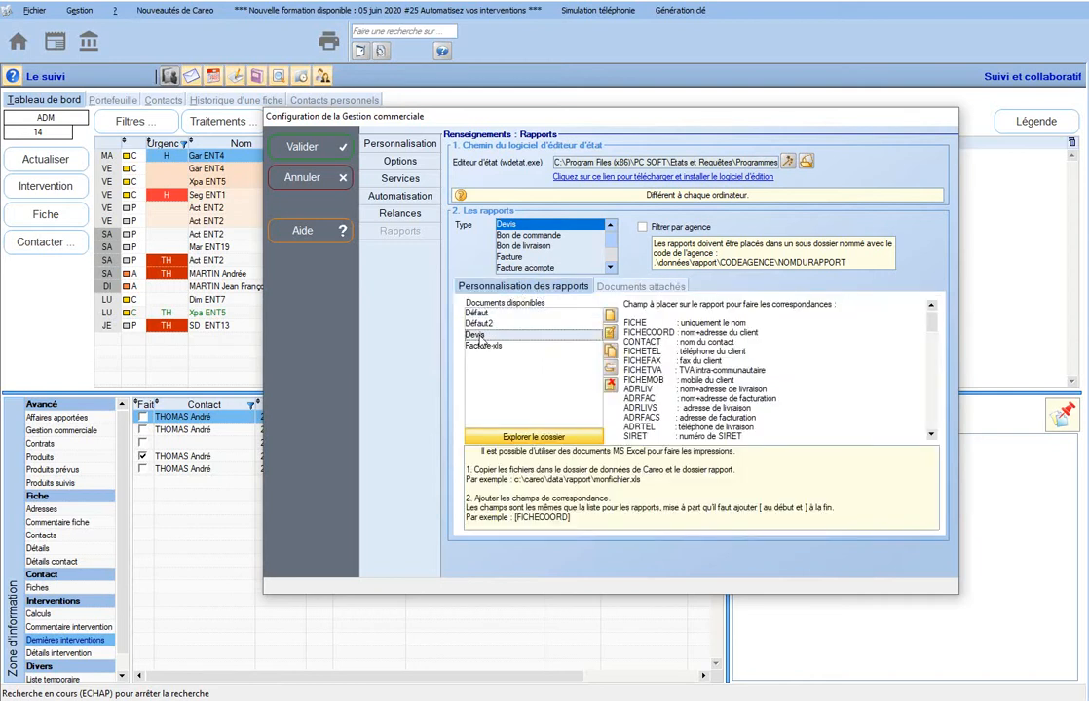
click(610, 334)
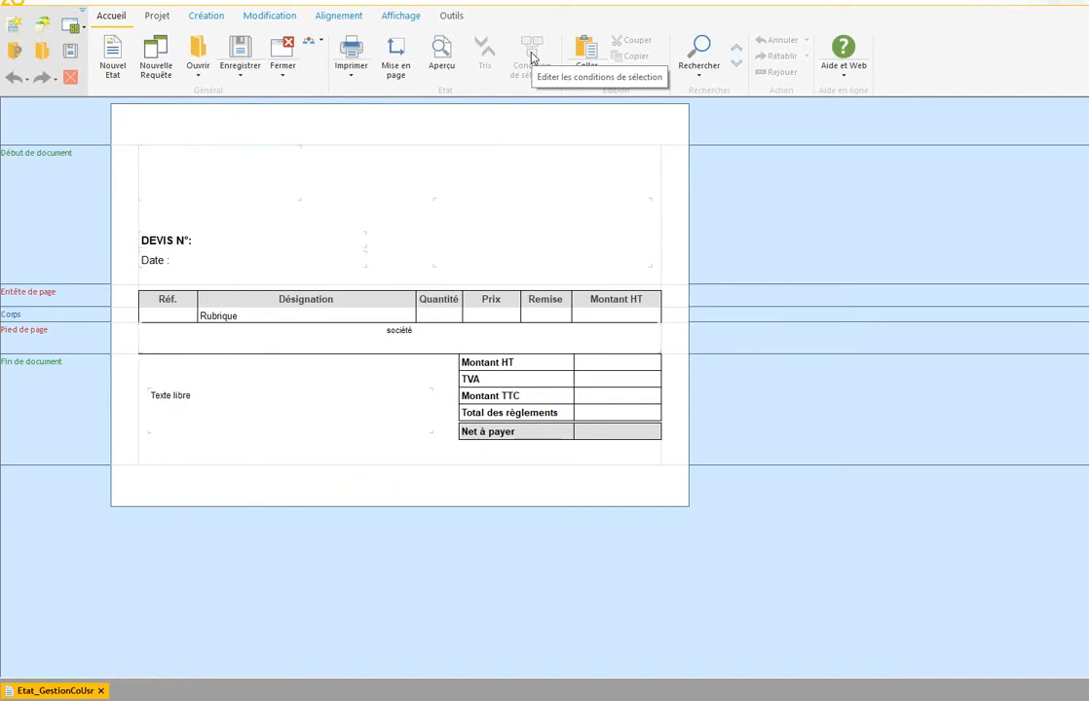
Inspect the image source of the logo field IMAGE1 in the document header, and close its description.
click(549, 155)
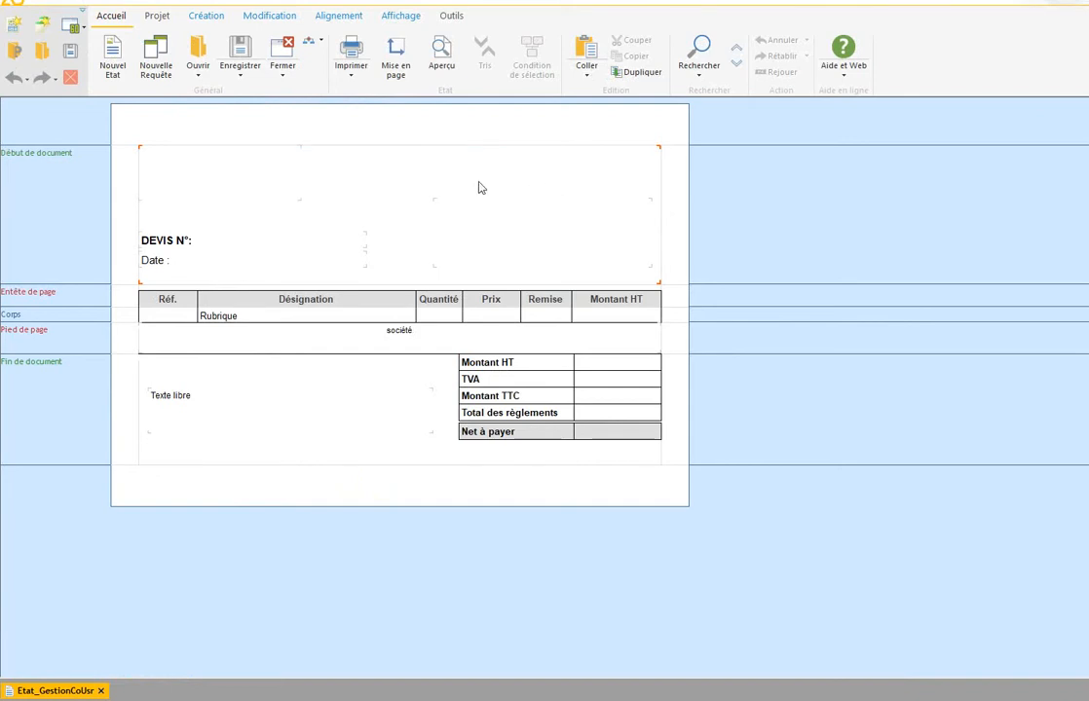
click(152, 160)
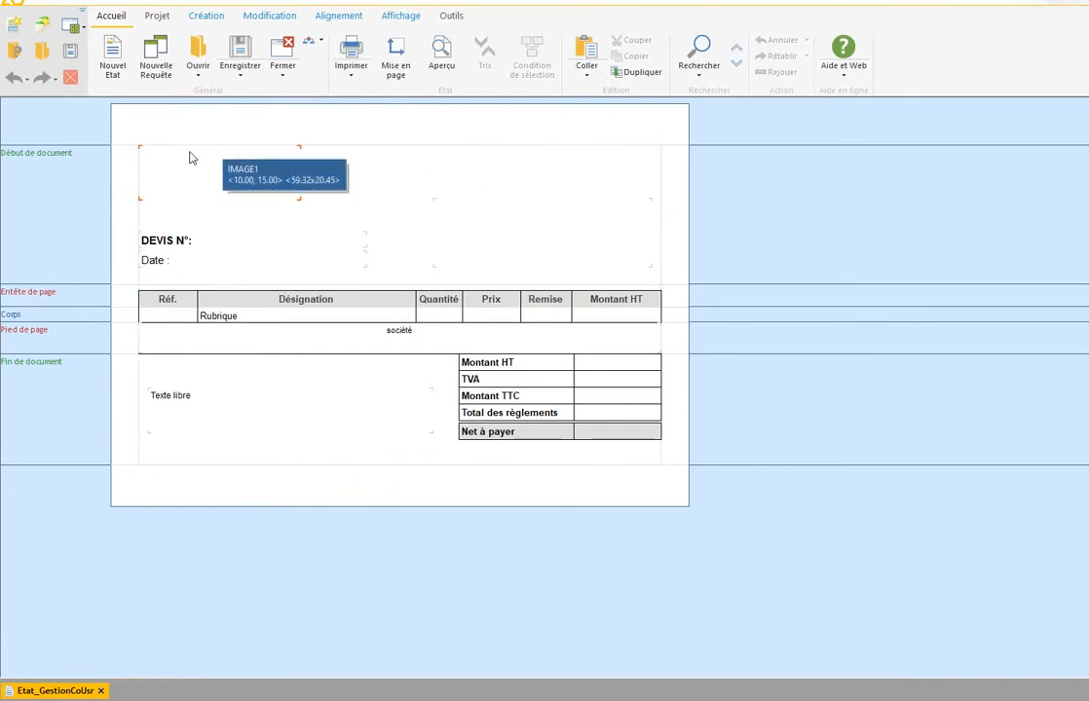
click(216, 175)
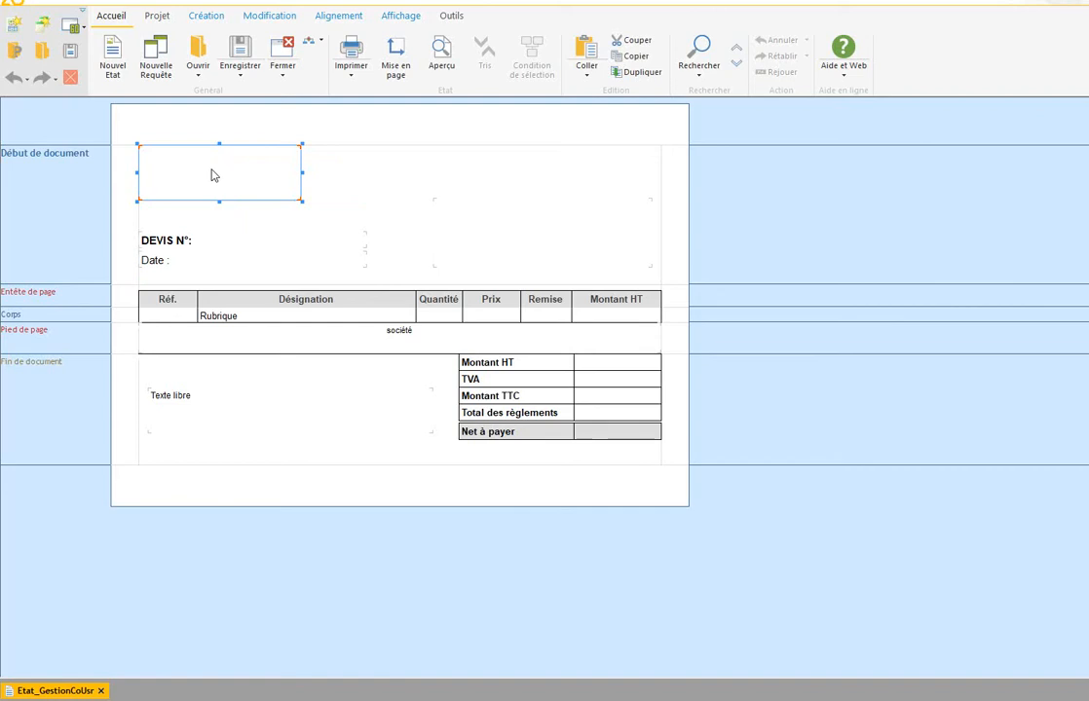
double_click(214, 176)
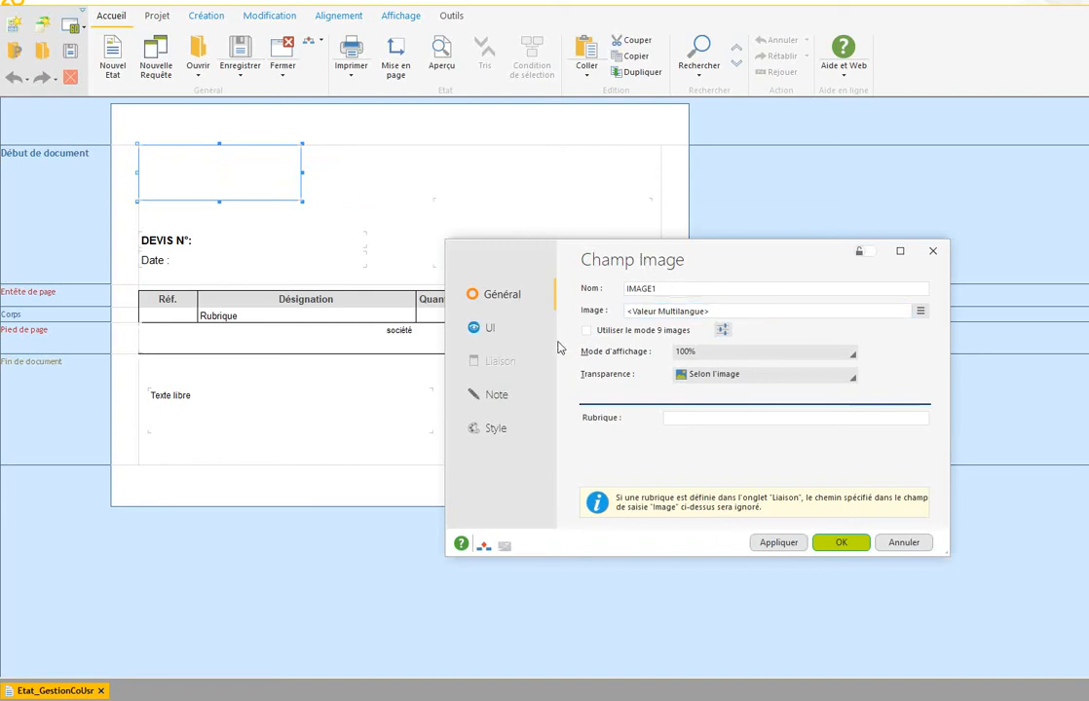
click(921, 311)
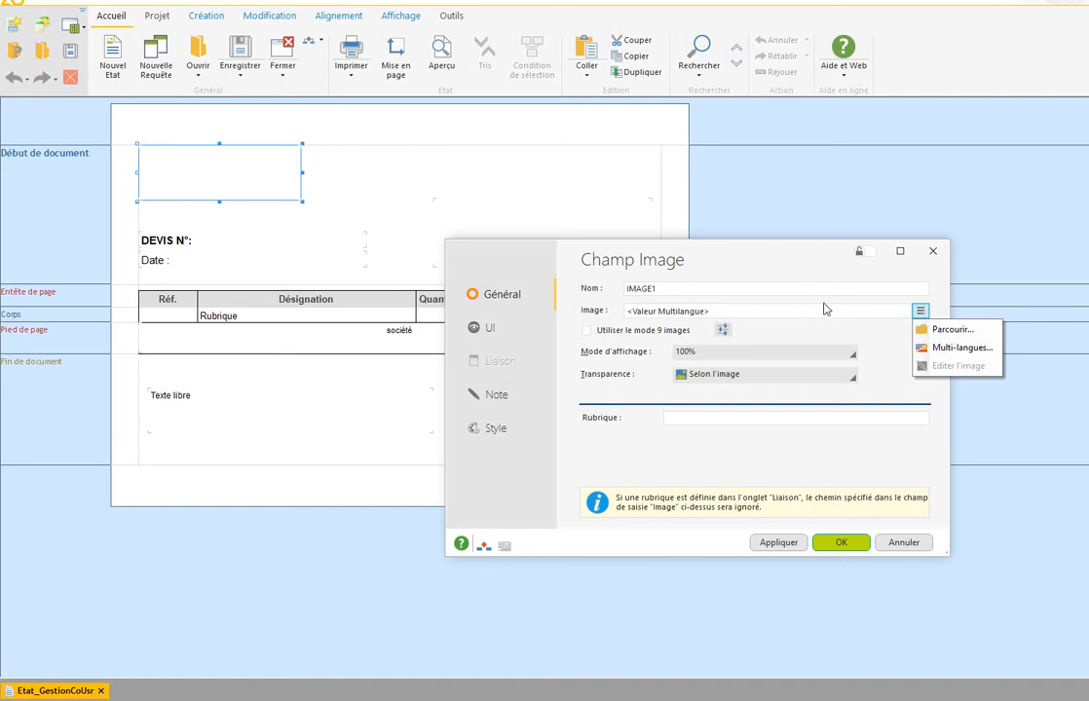
click(789, 272)
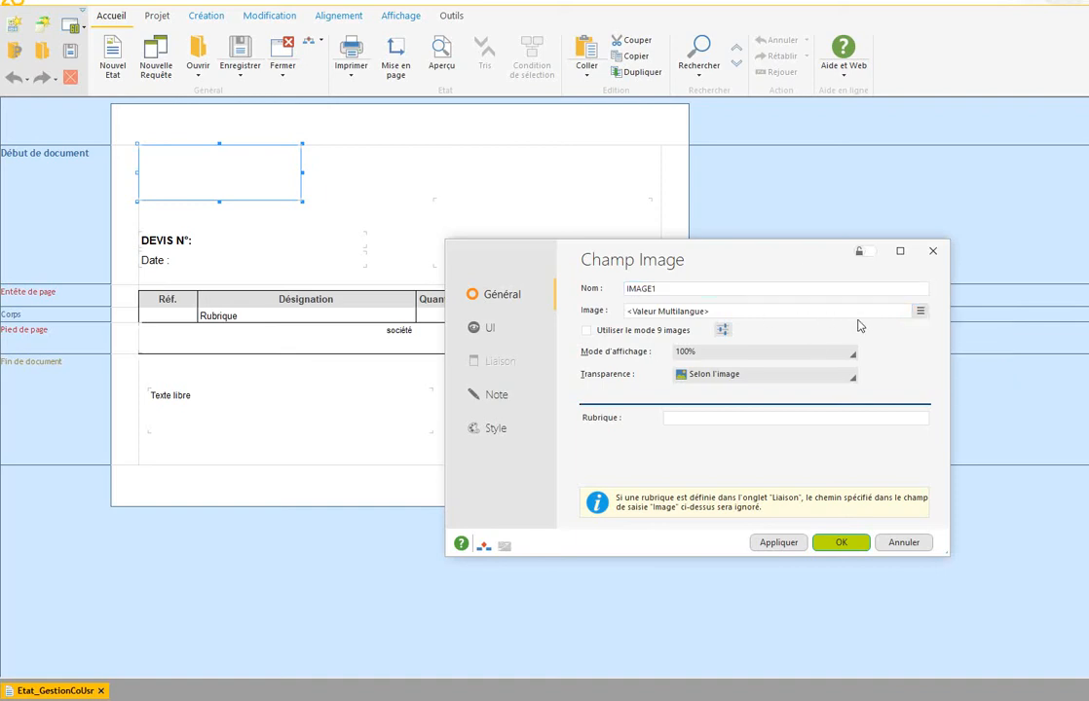
click(815, 310)
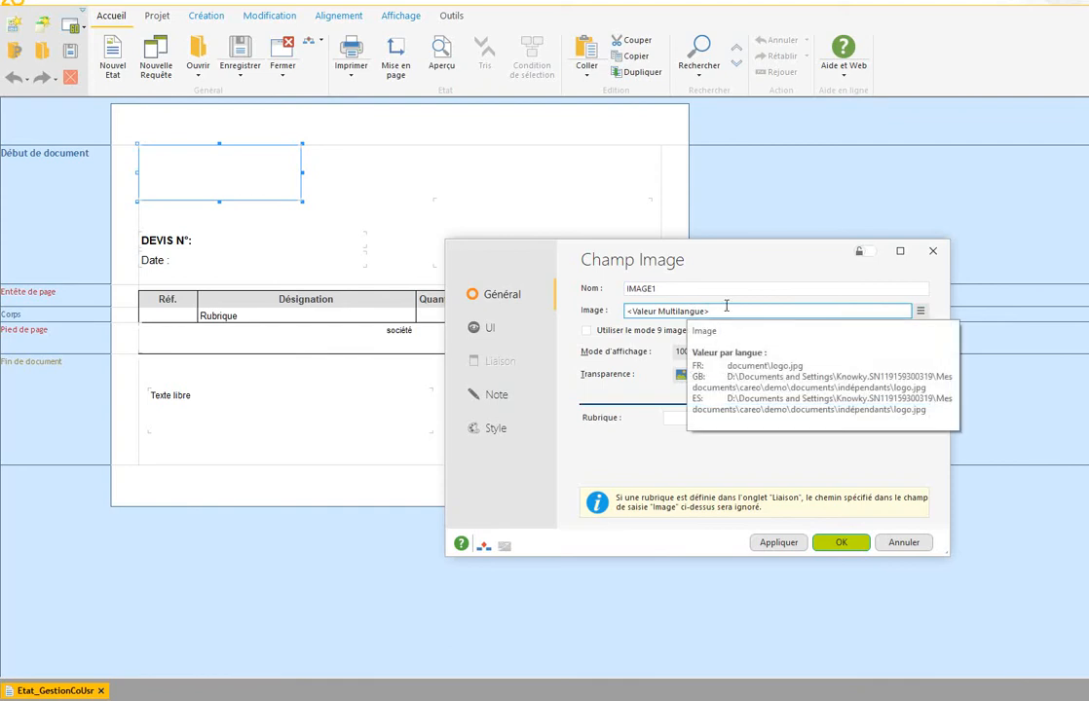
click(843, 545)
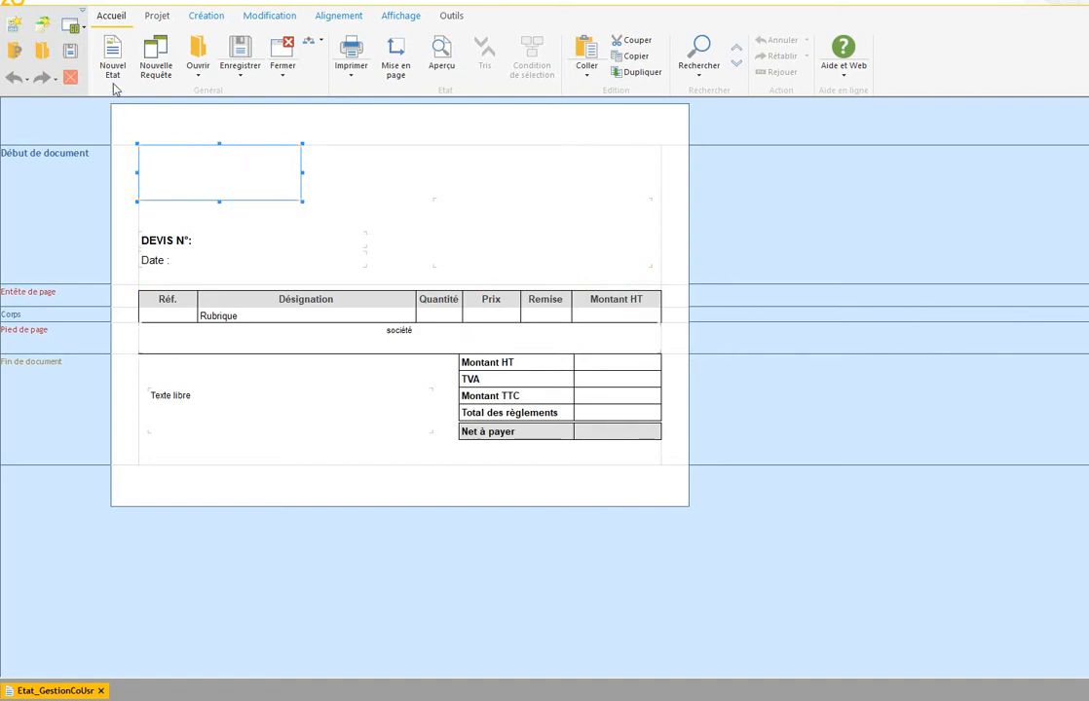
Place a simple text label, about 32 by 6, in the Début de document block above the address area.
click(208, 16)
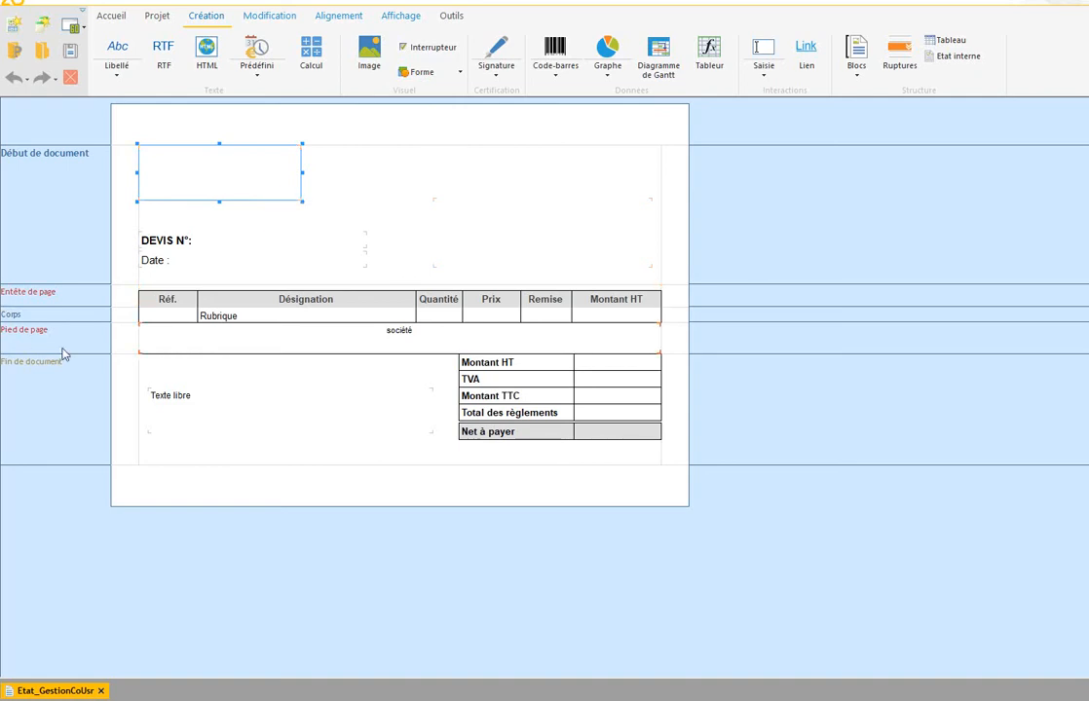
click(115, 74)
click(128, 109)
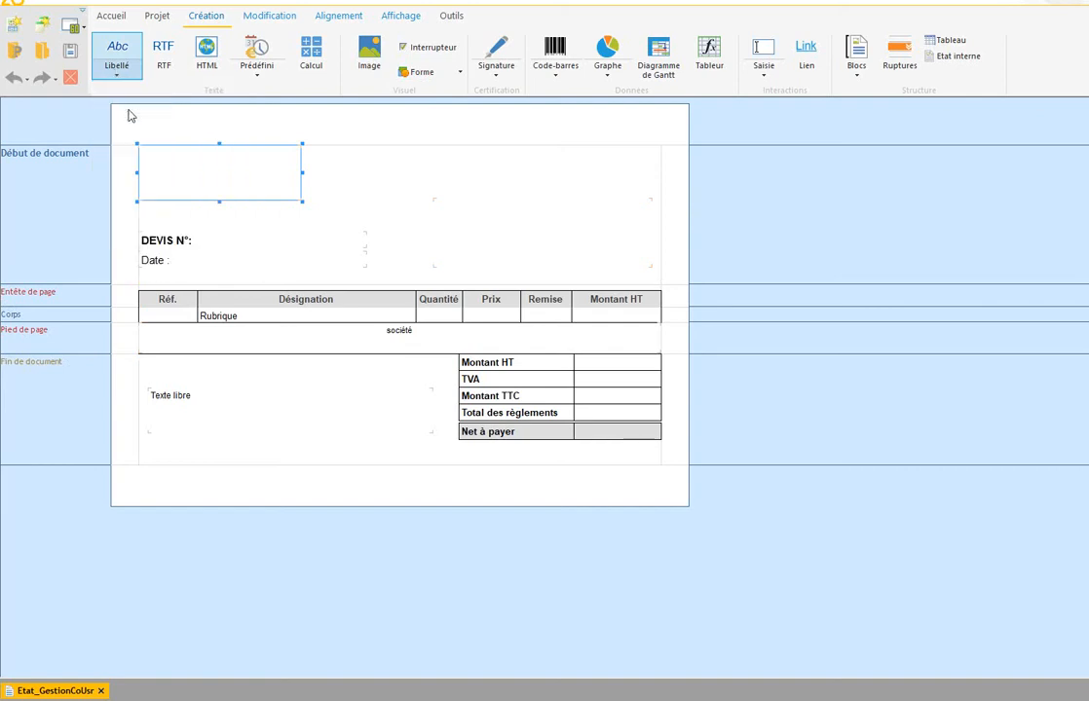
click(454, 170)
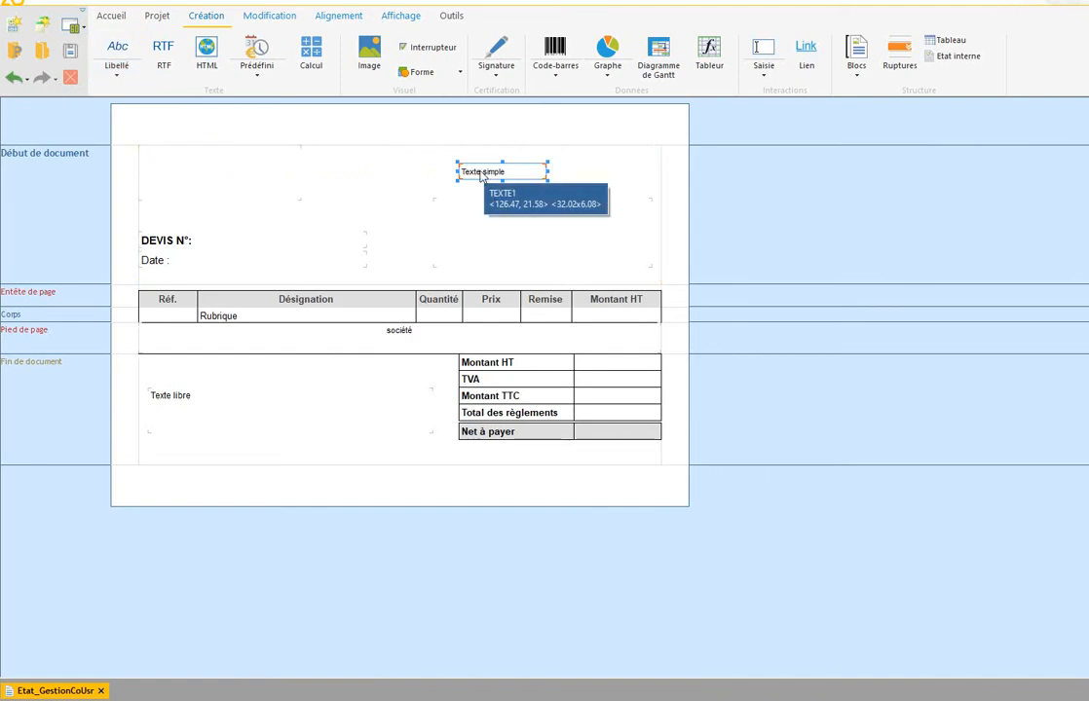
Shorten the new label's French caption to "Texte" in its description and apply the change.
right_click(481, 174)
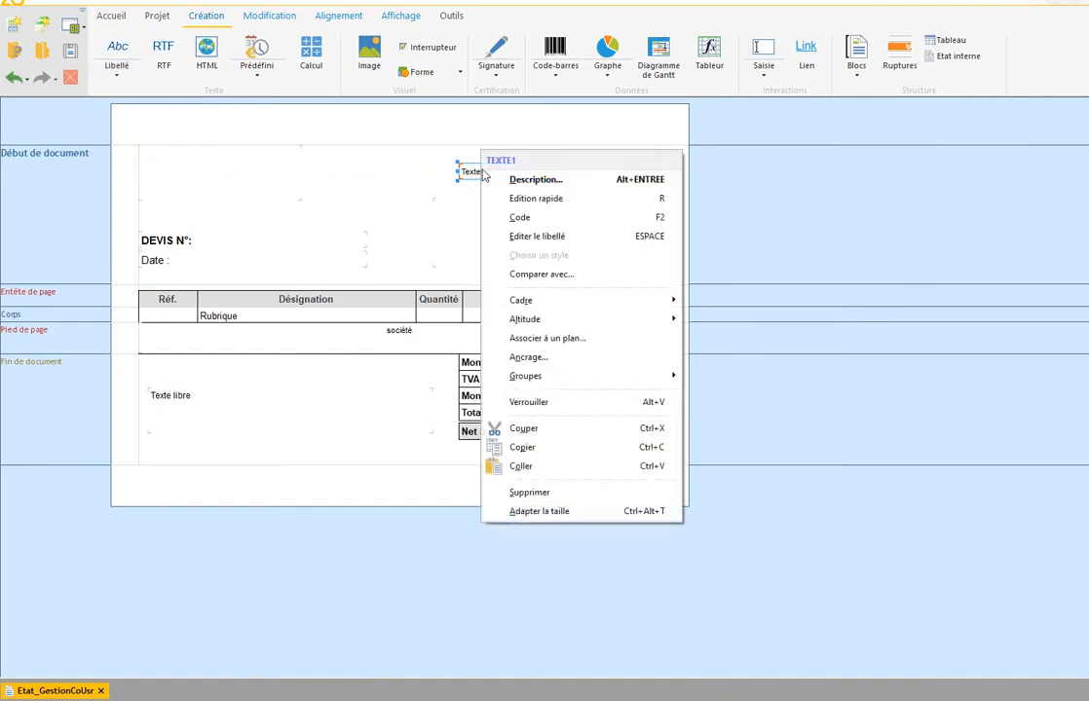
click(538, 180)
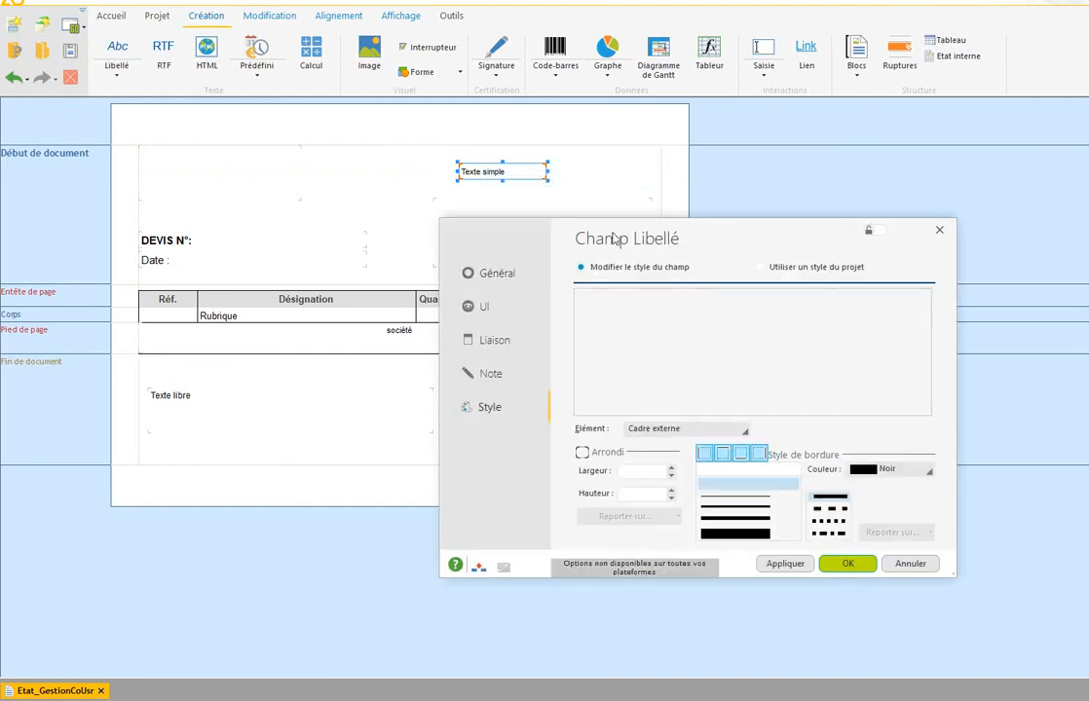
drag(612, 238, 510, 210)
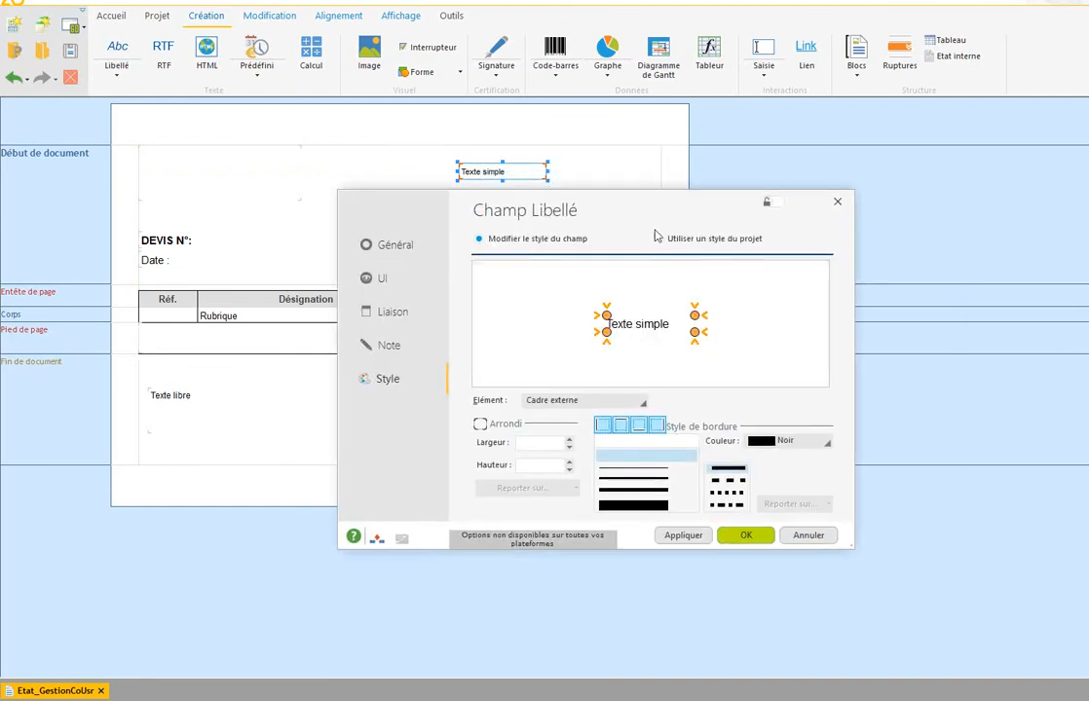
click(395, 246)
click(535, 295)
drag(535, 295, 396, 287)
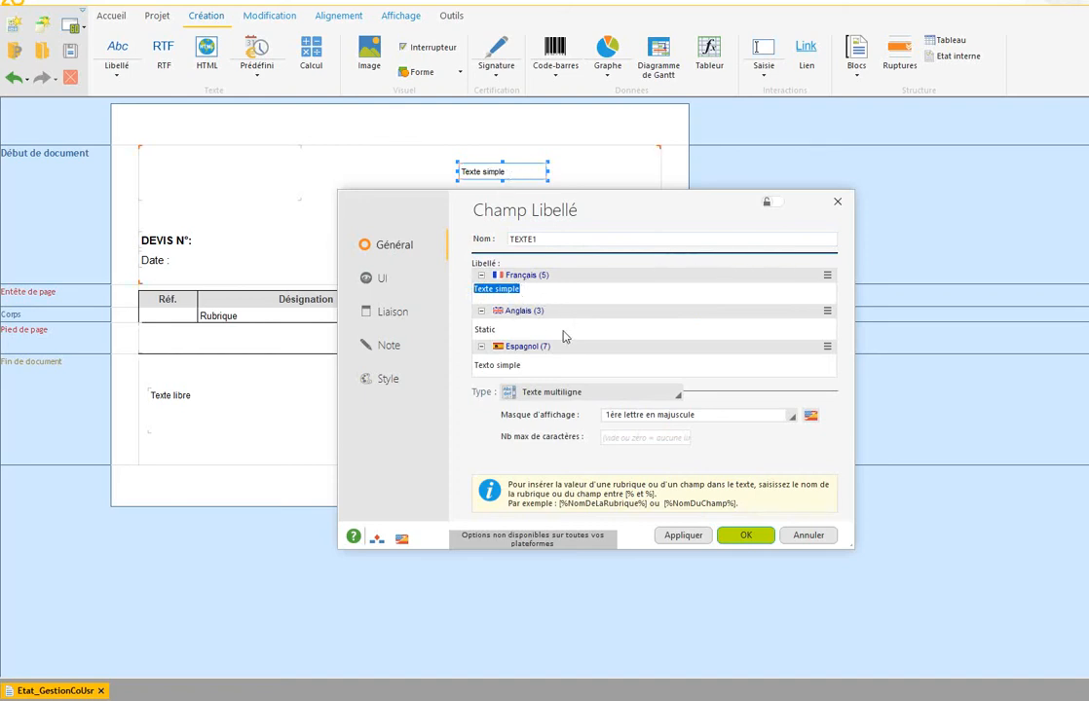
double_click(508, 289)
key(BackSpace)
click(746, 537)
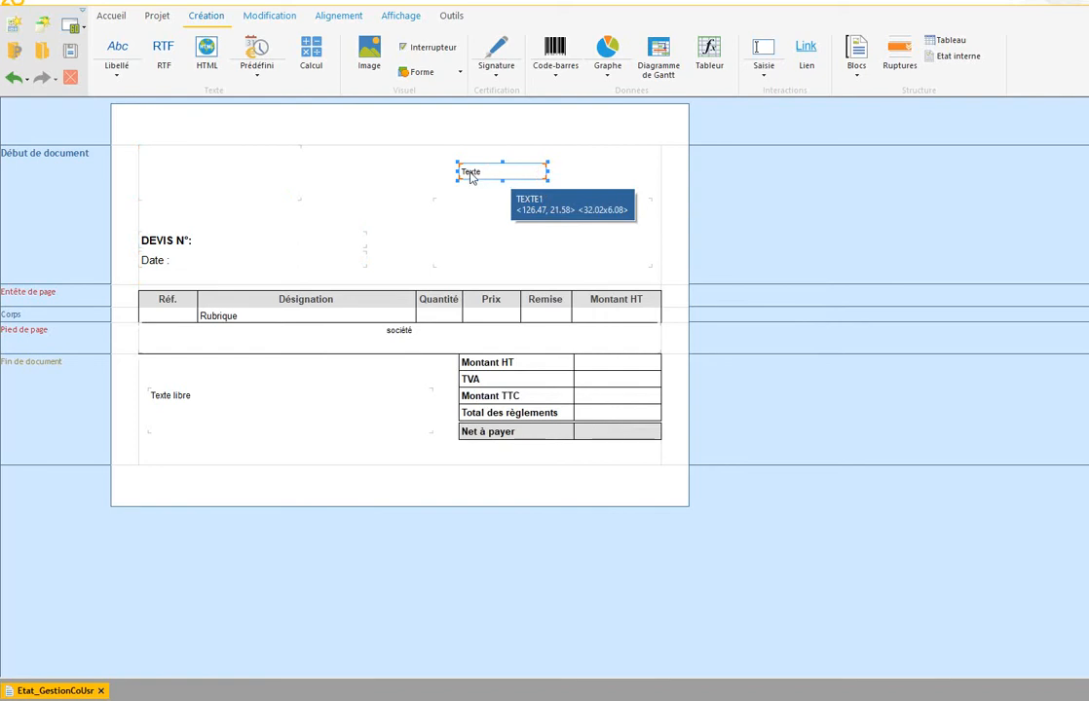
Try renaming the DEVIS N° label field to FICHECOORD, copied from Careo's list of report correspondence fields, then cancel.
click(232, 244)
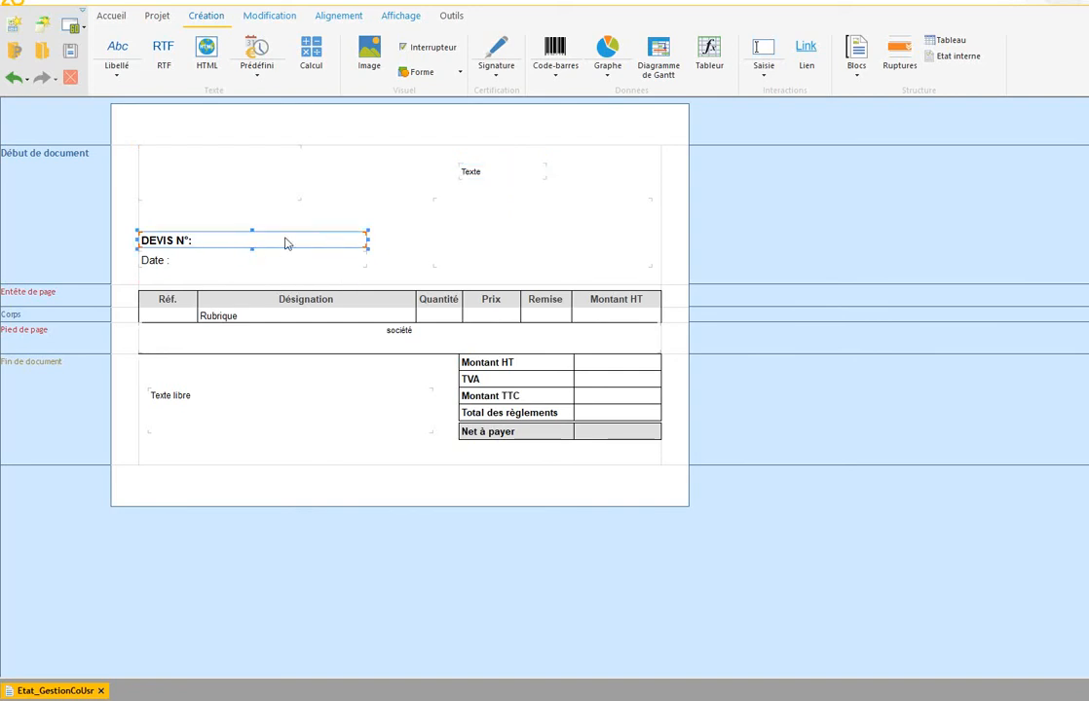
double_click(224, 244)
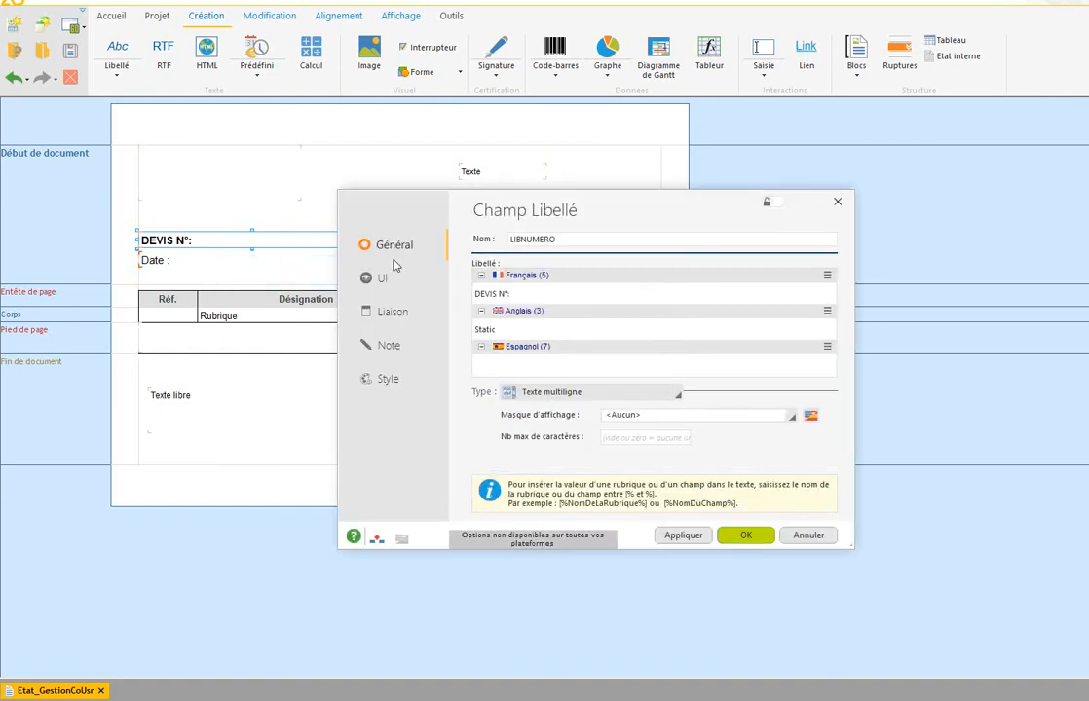
click(569, 239)
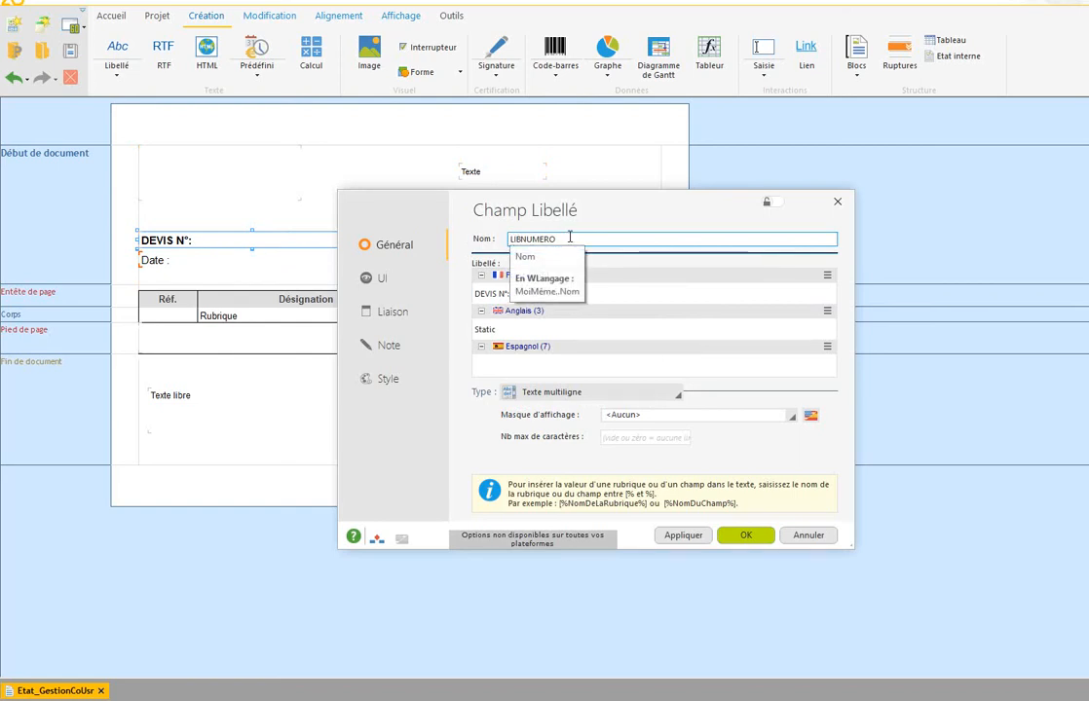
click(318, 190)
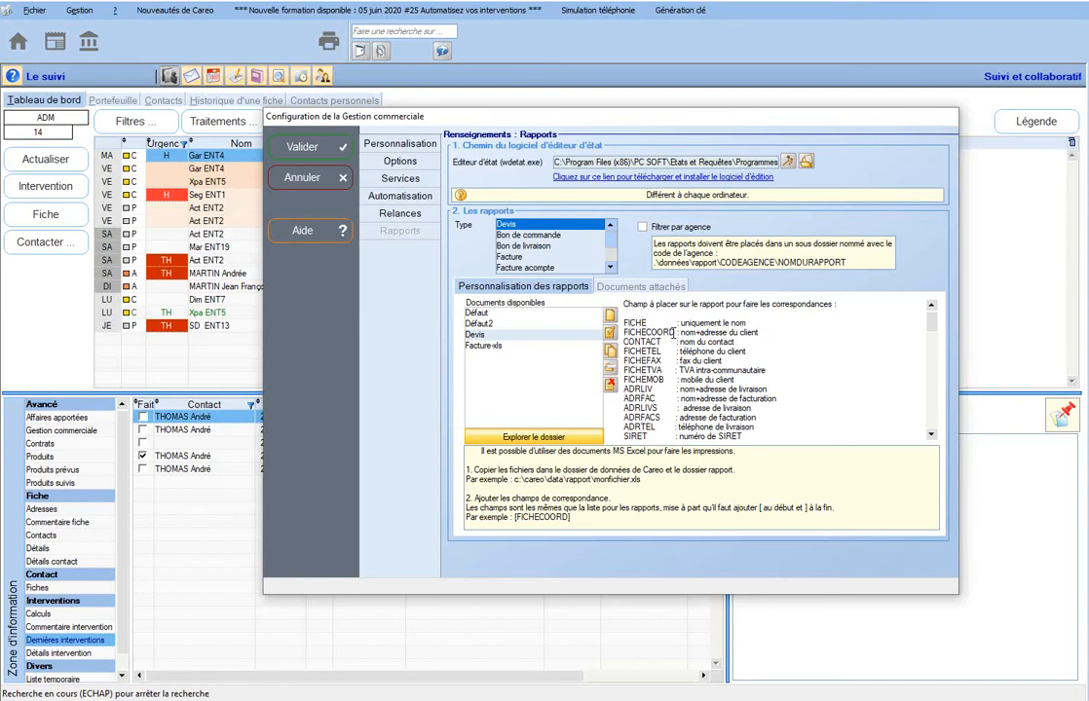
drag(671, 332, 630, 332)
right_click(646, 338)
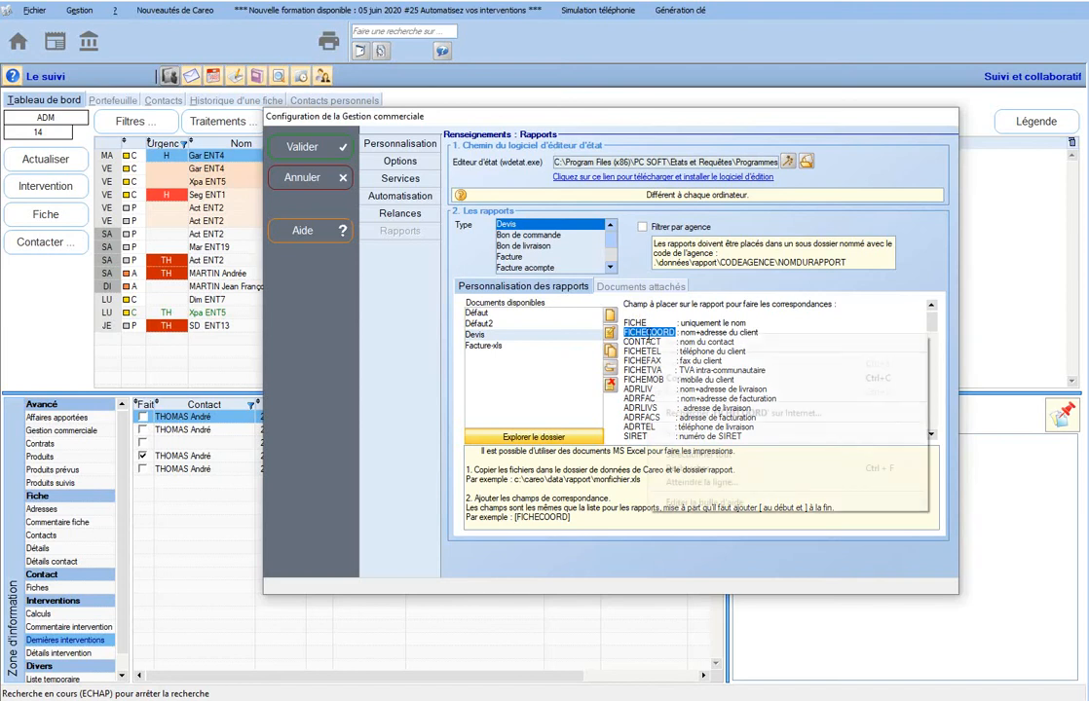
click(628, 379)
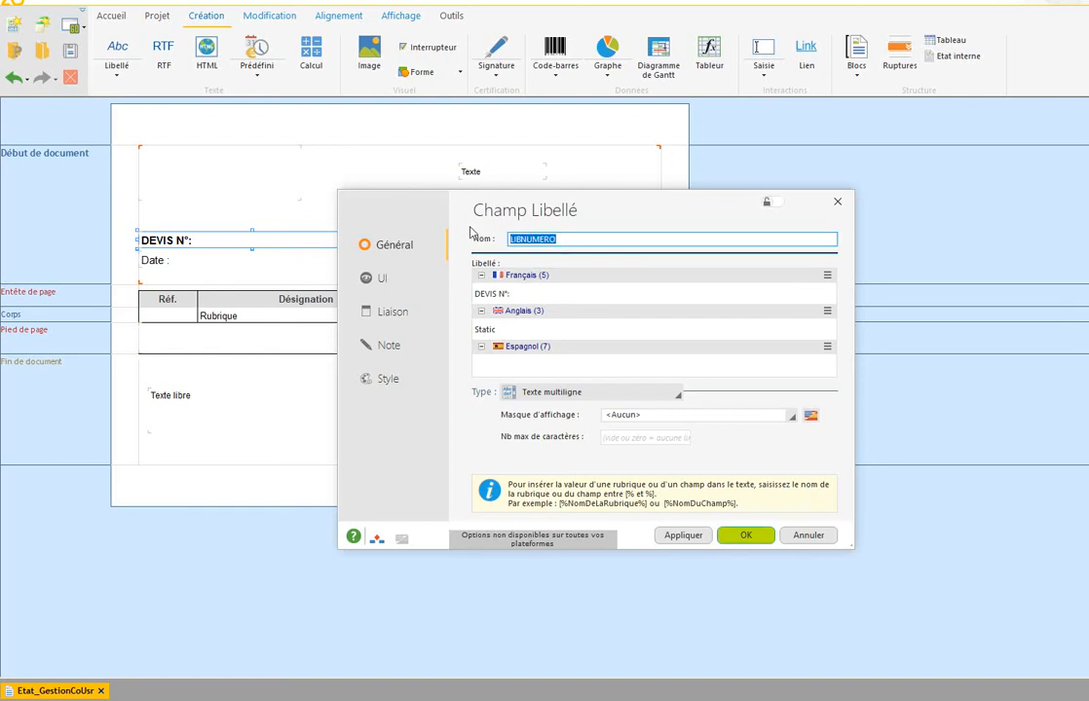
key(ctrl+v)
click(592, 238)
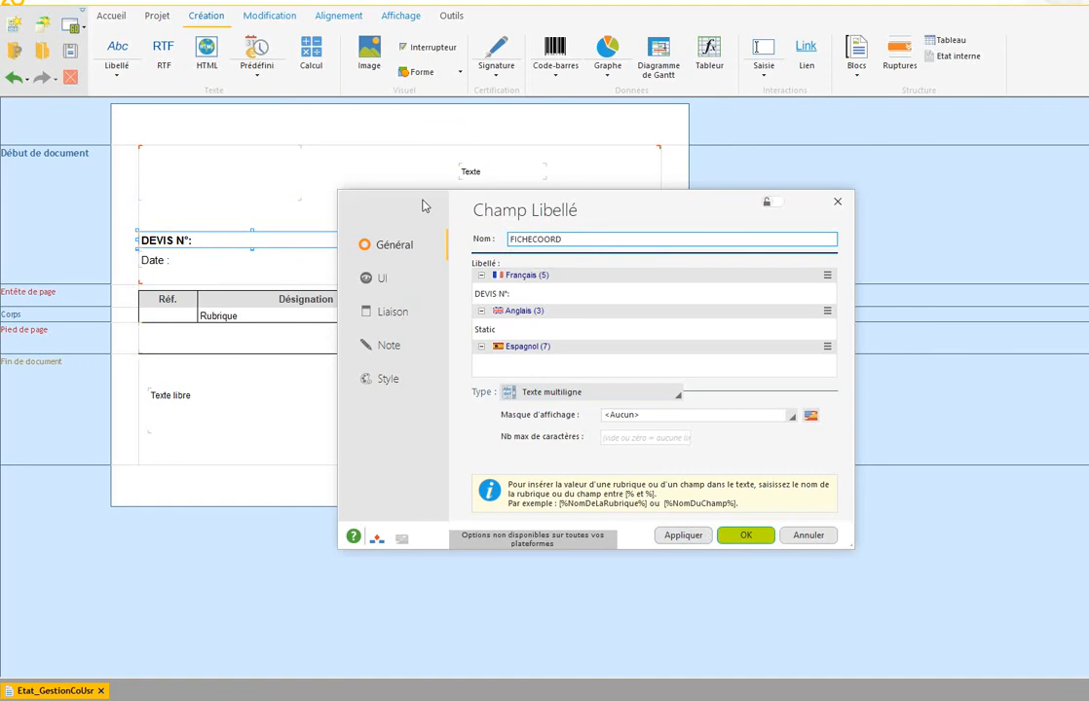
click(809, 535)
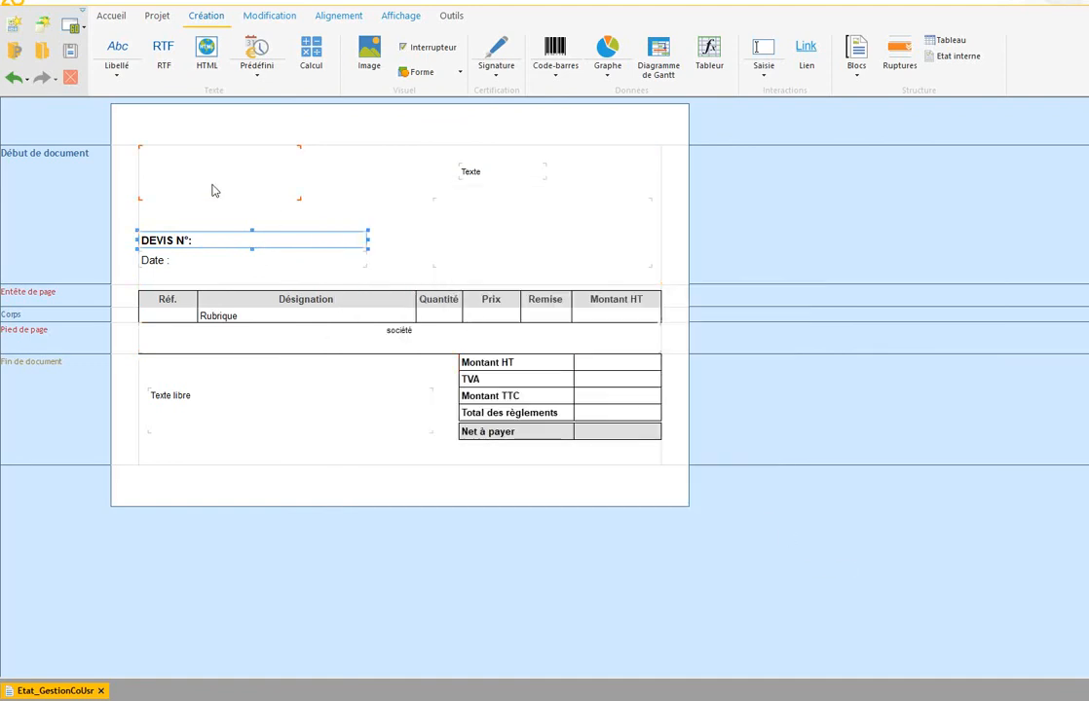
Review the field name and French caption in the DEVIS N° label's description, and close it.
double_click(211, 244)
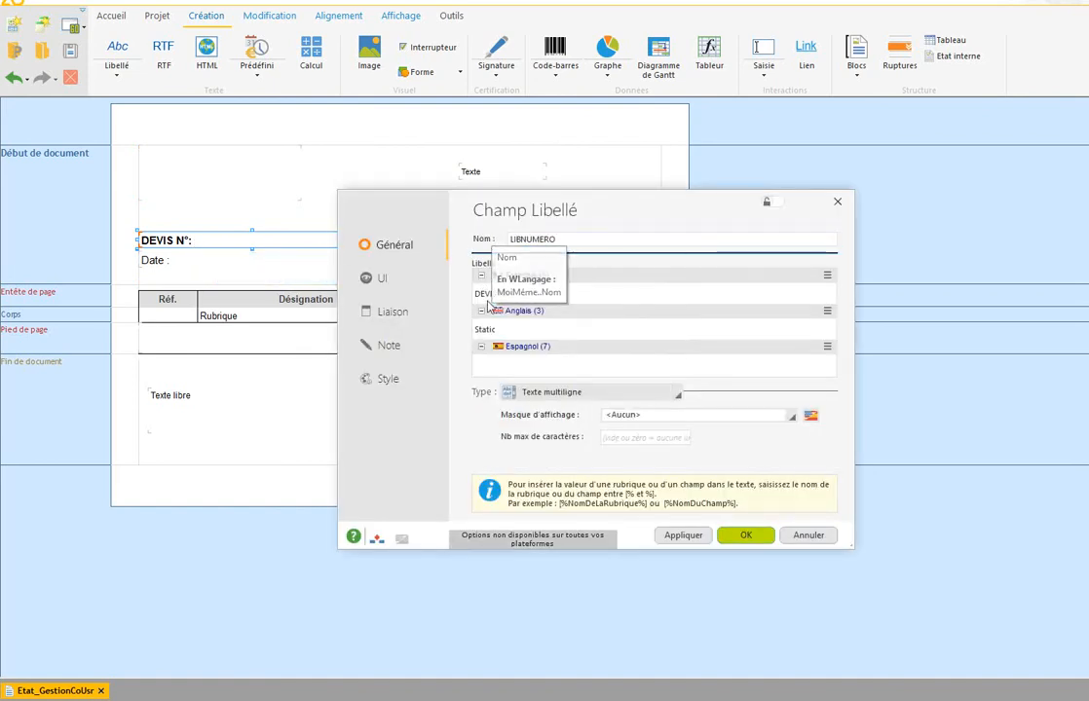
click(530, 293)
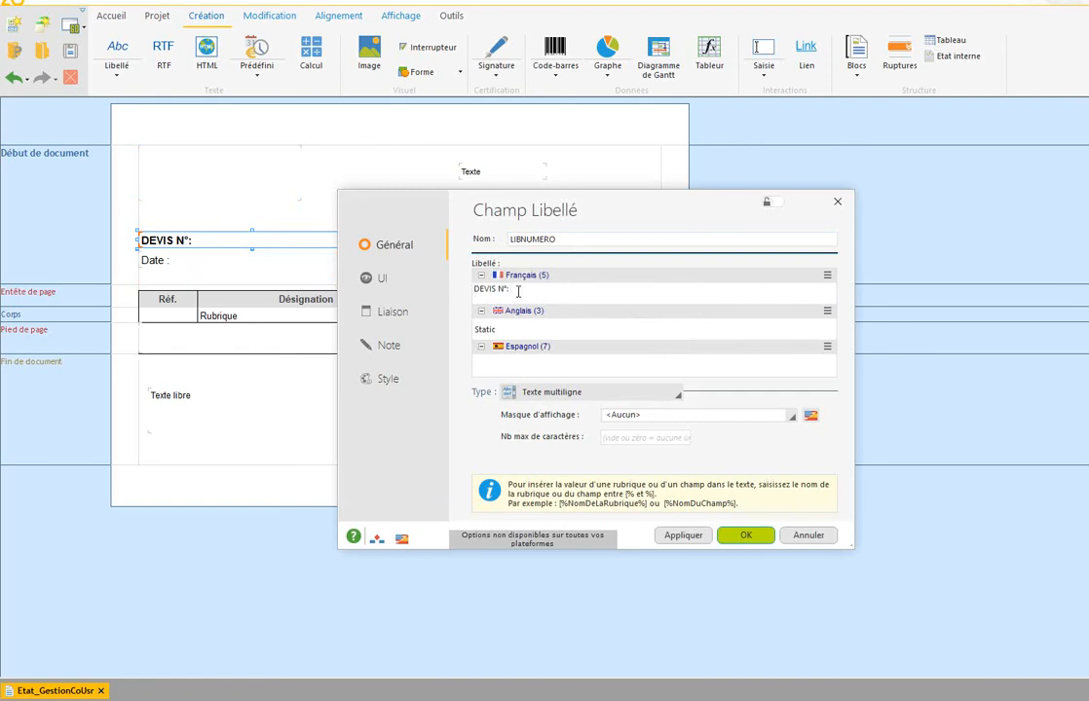
click(524, 287)
click(746, 537)
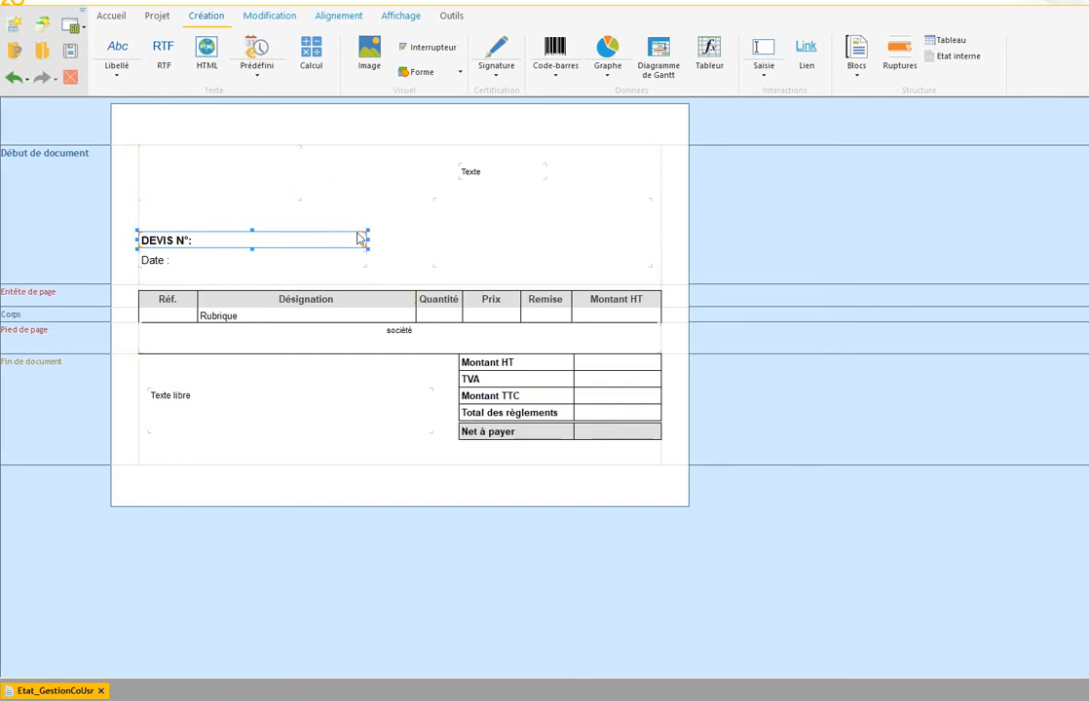
Give the FICHECOORD address field's outer frame a solid 0.100 mm border on all four sides and apply it.
click(574, 219)
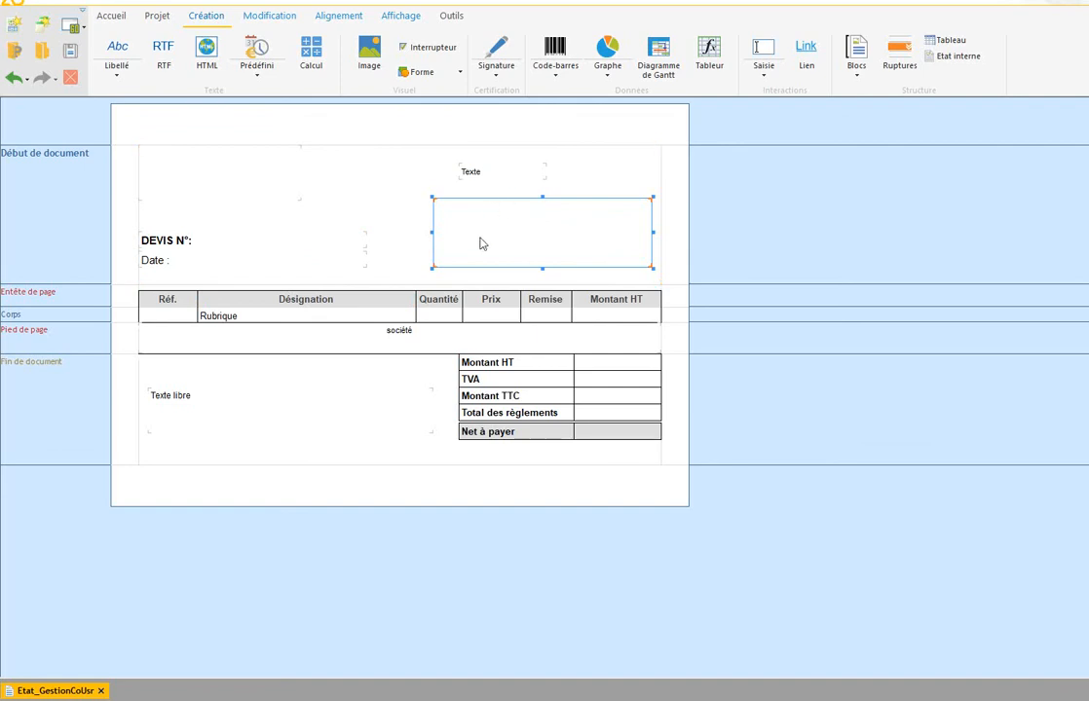
double_click(542, 236)
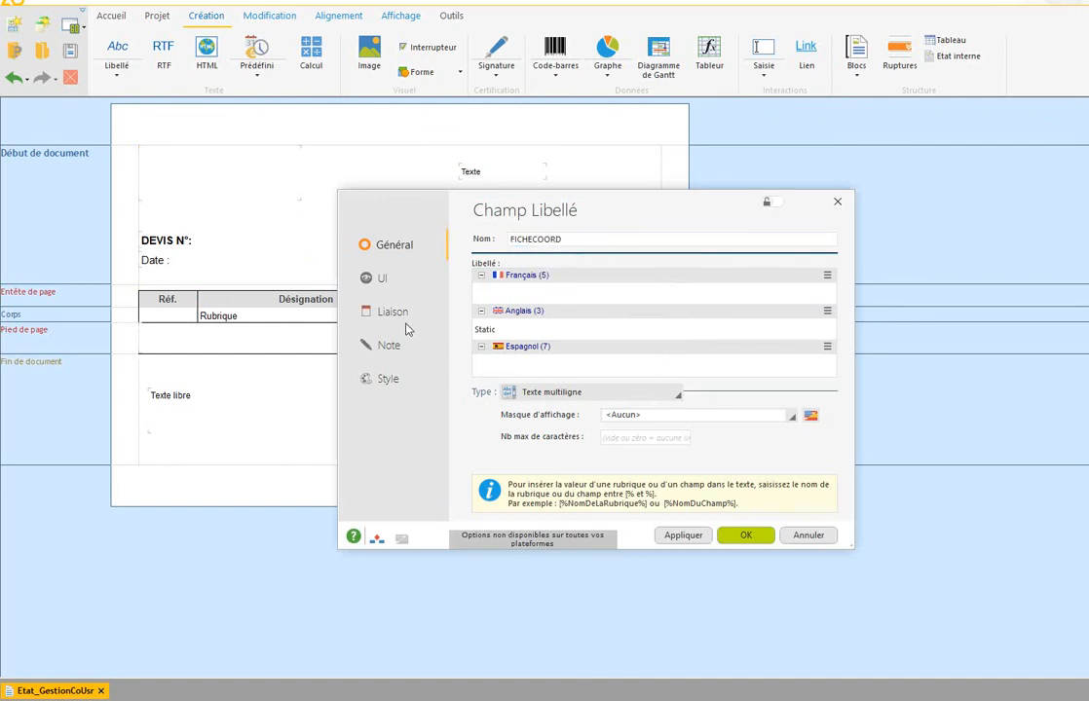
click(386, 382)
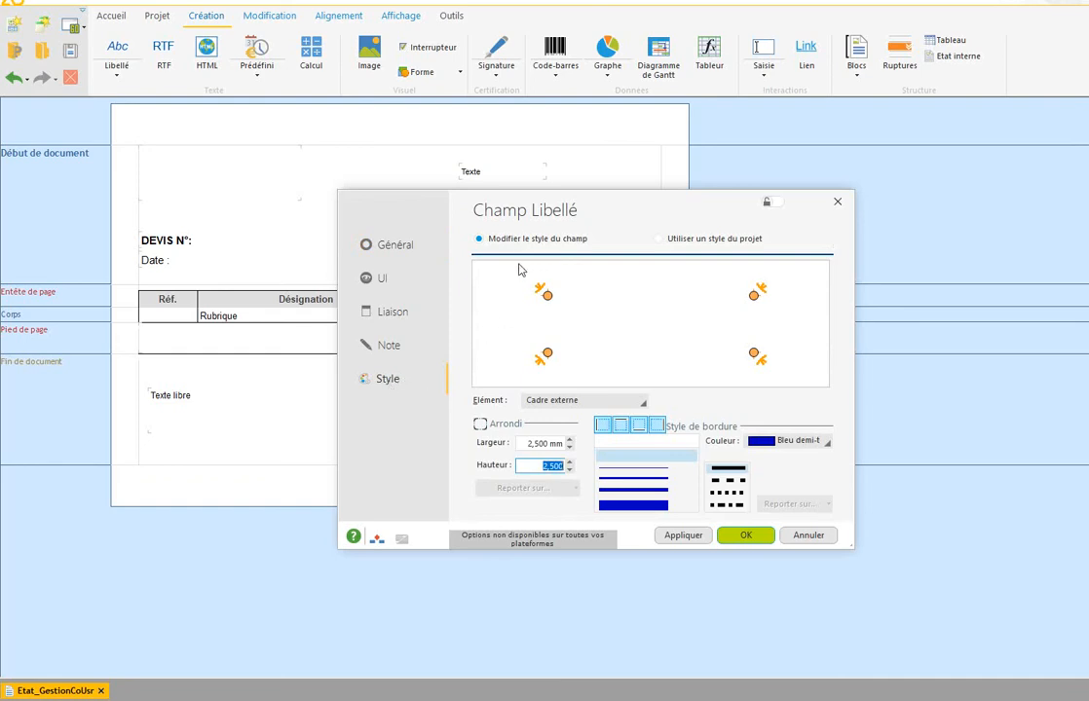
click(576, 402)
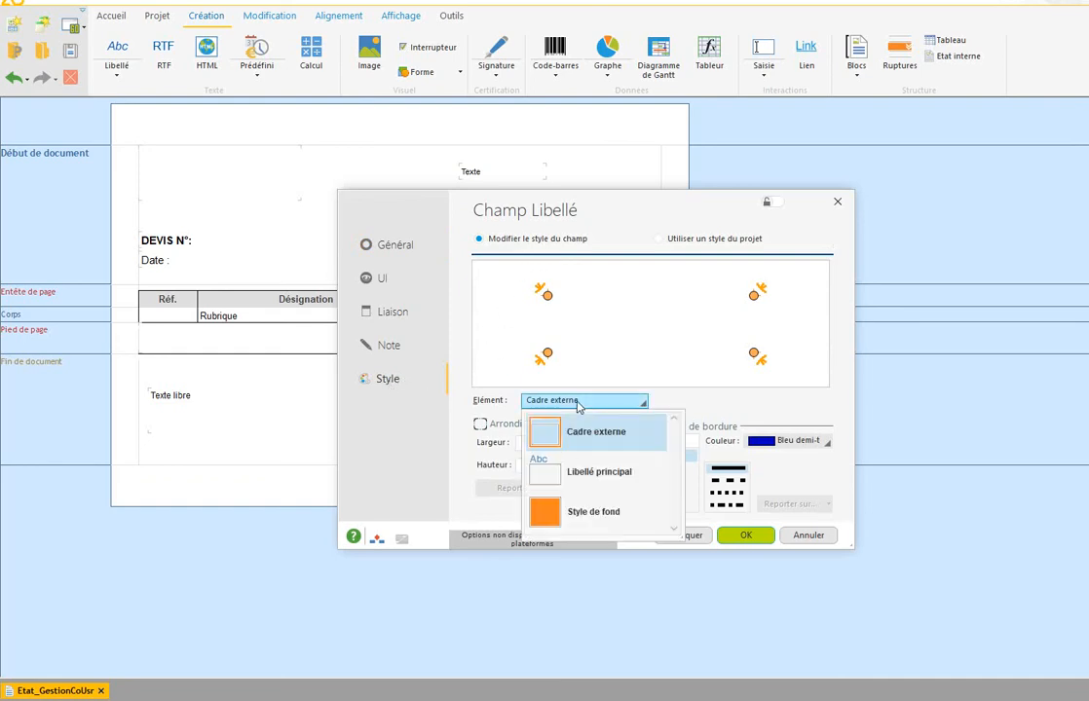
click(597, 437)
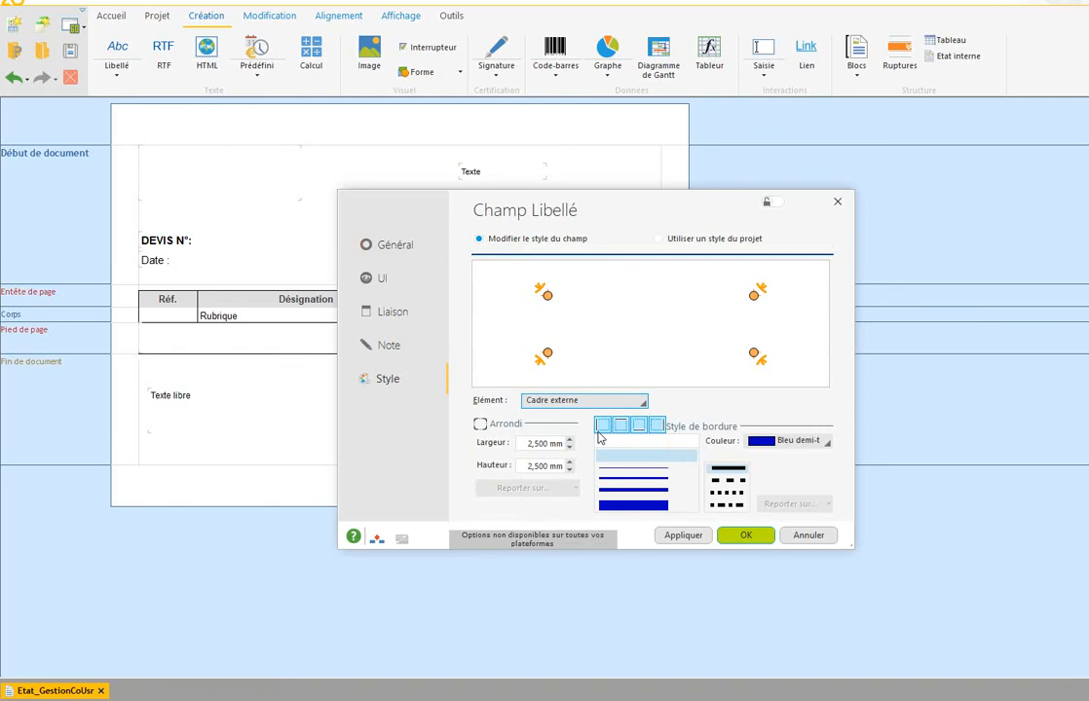
click(634, 473)
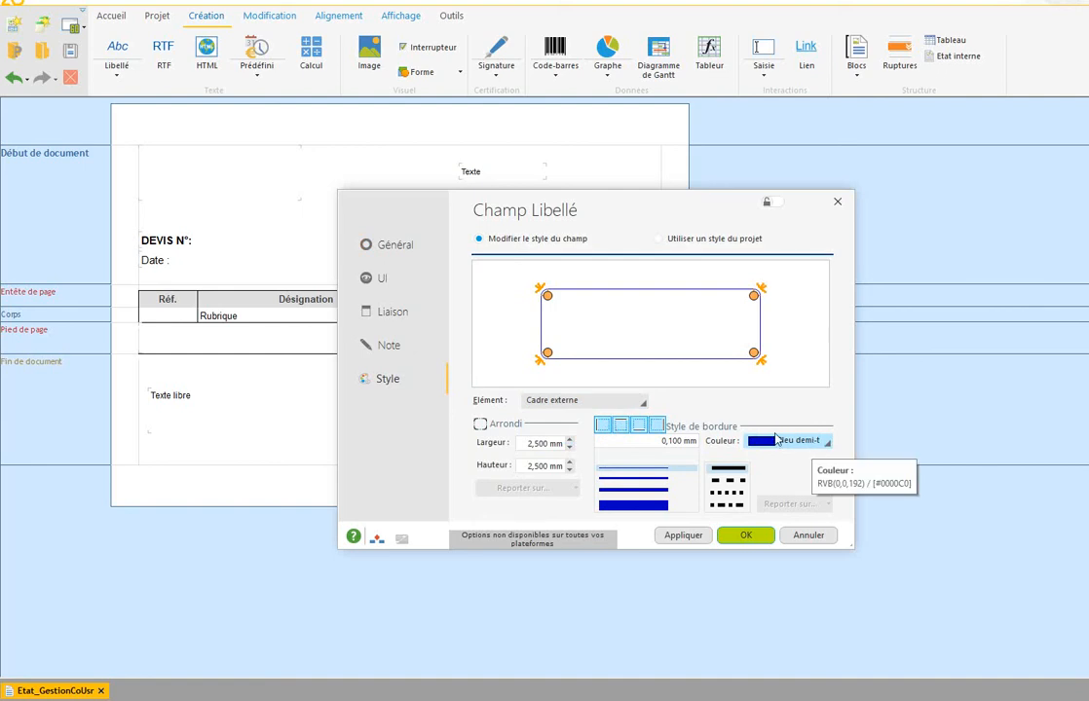
click(682, 536)
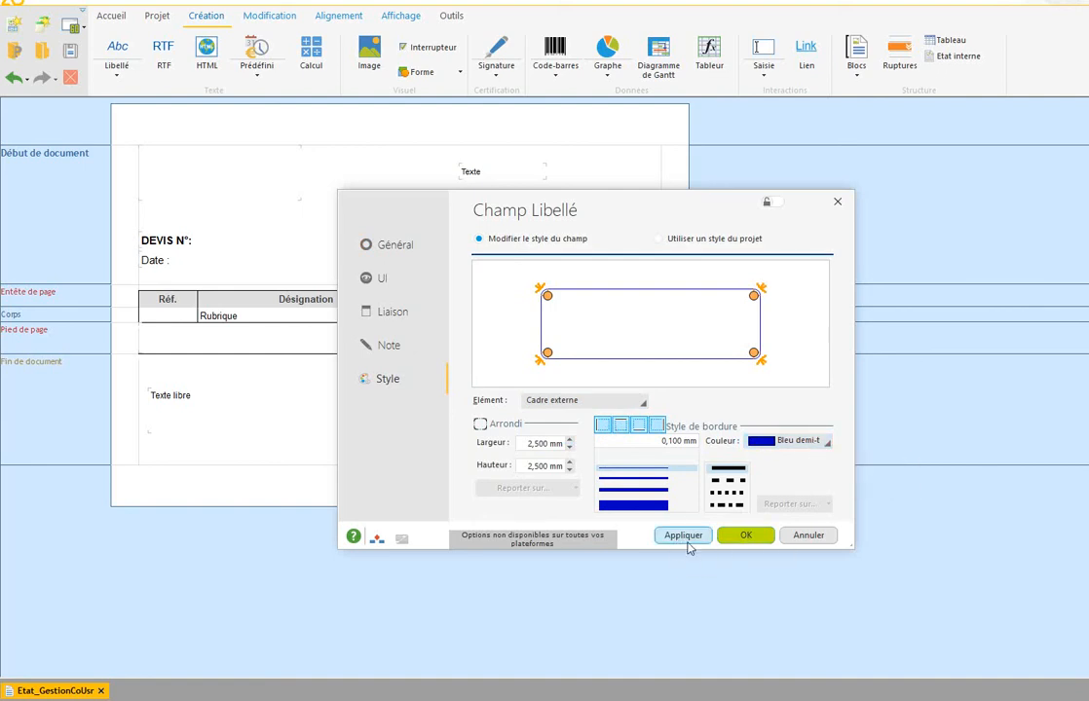
drag(545, 200, 612, 334)
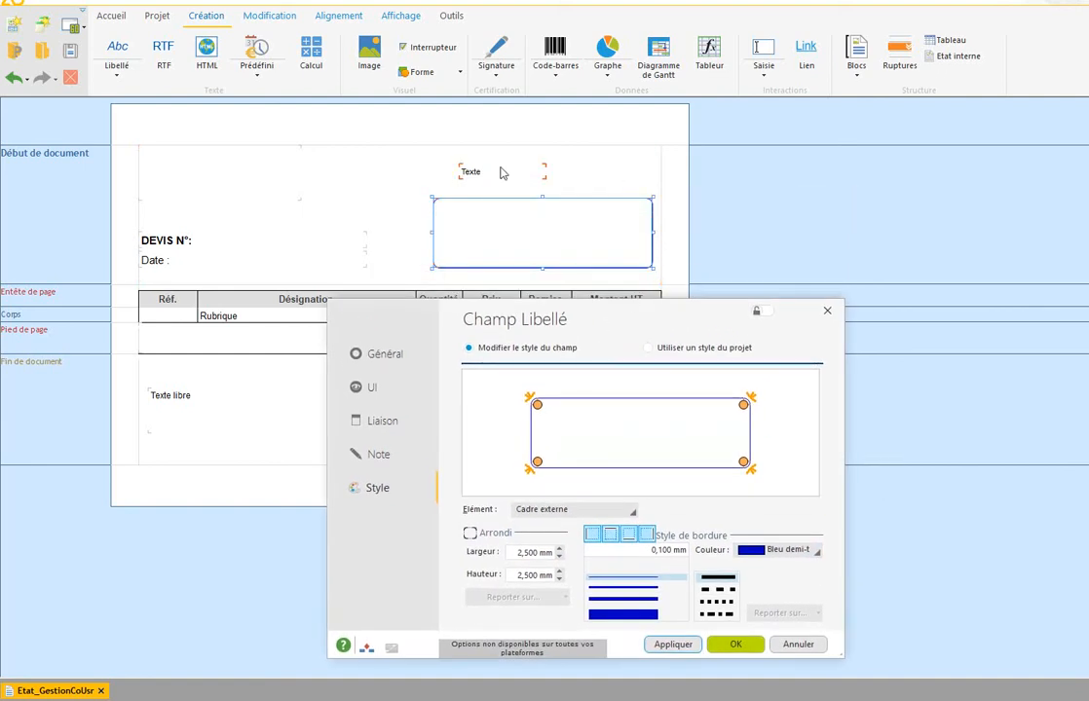
Review the main caption's font, size and alignment style for the address field, and close its description.
click(555, 508)
click(574, 582)
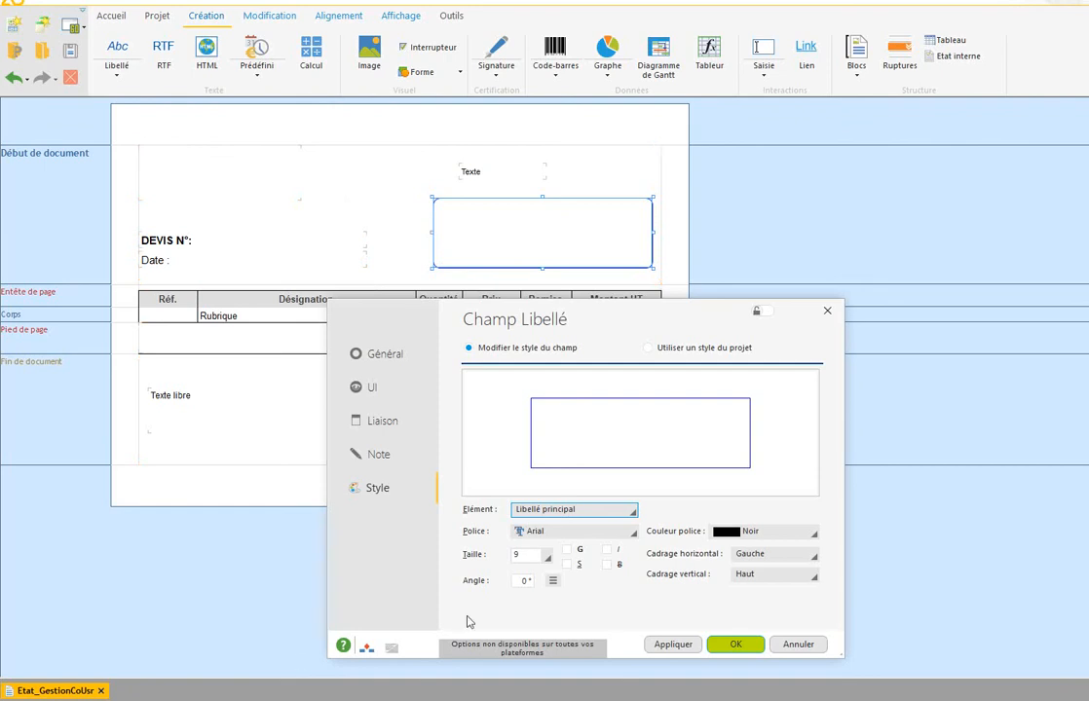
click(735, 644)
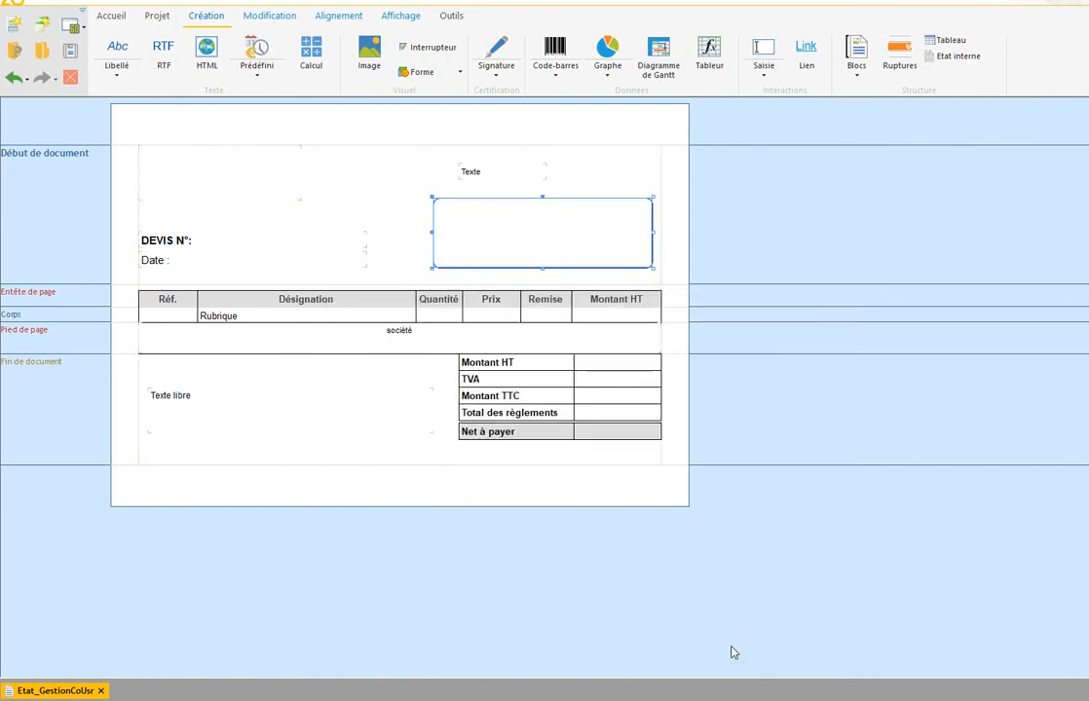
click(304, 498)
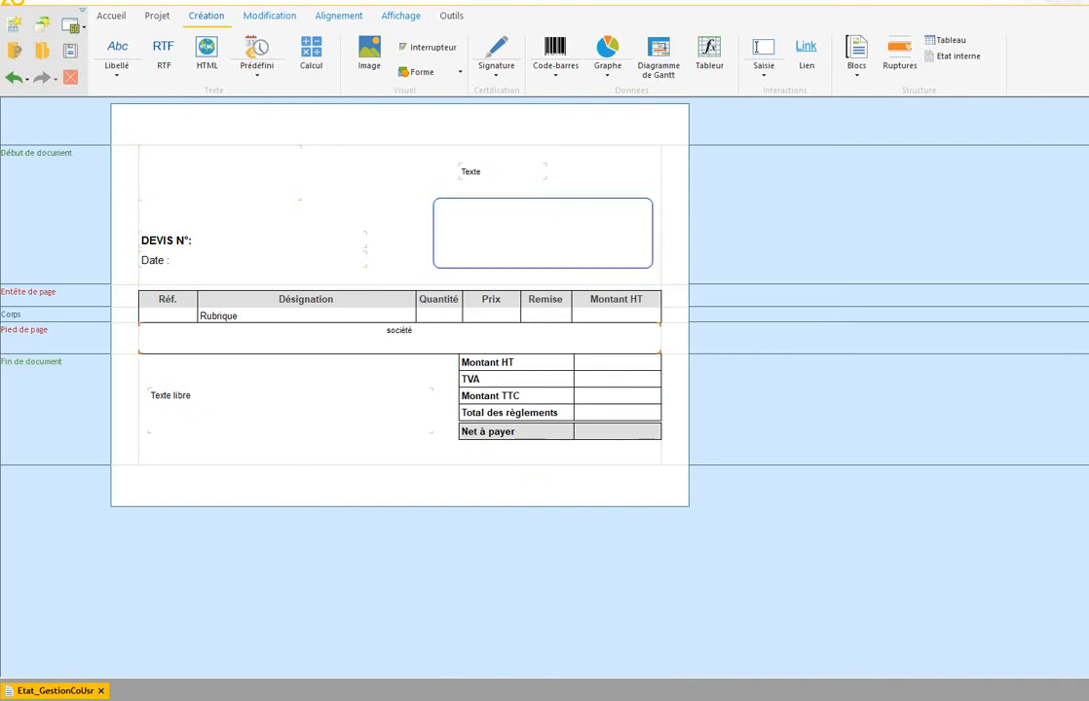
Save the modified Etat_GestionCoUsr report.
click(115, 16)
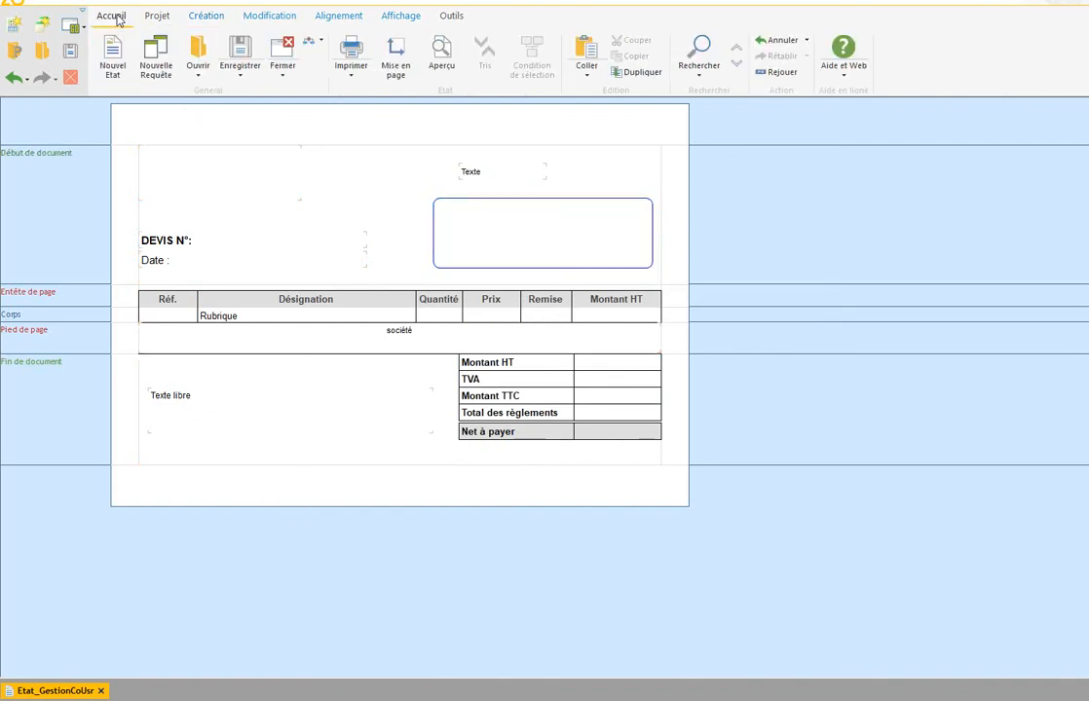
click(240, 53)
click(264, 340)
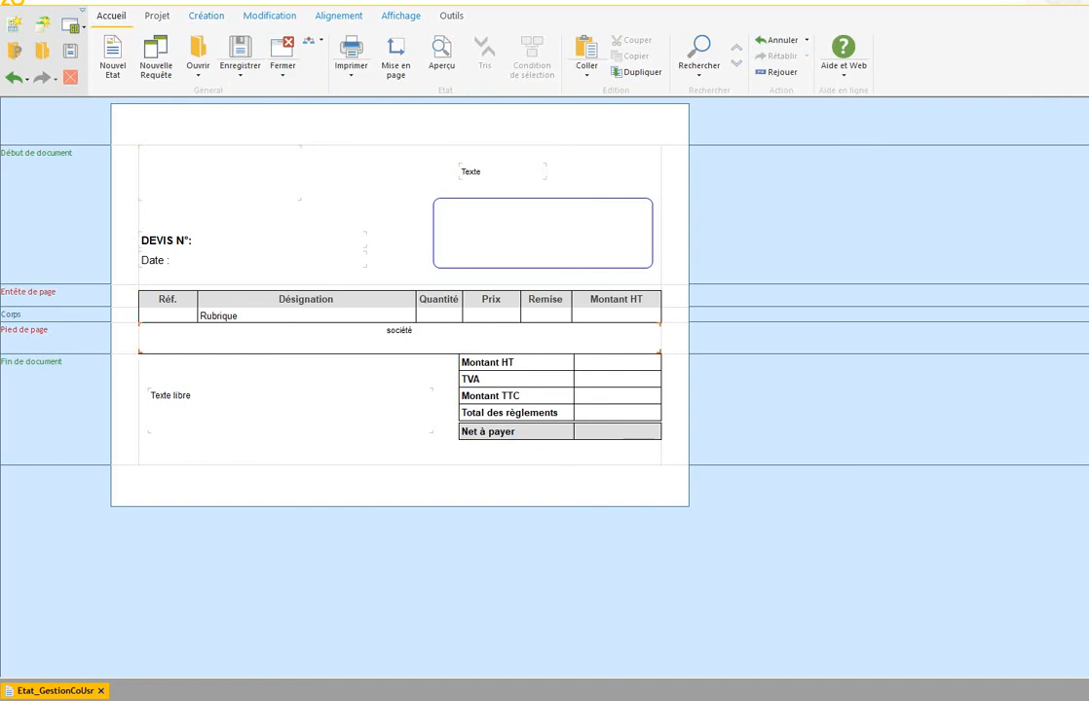